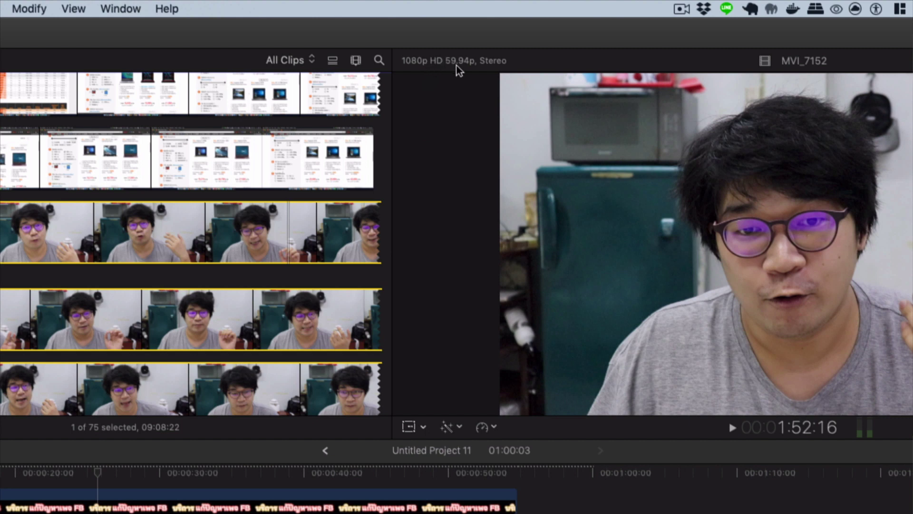
- Select the spec notebook screen recording and start a new project with Cmd+N
click(314, 156)
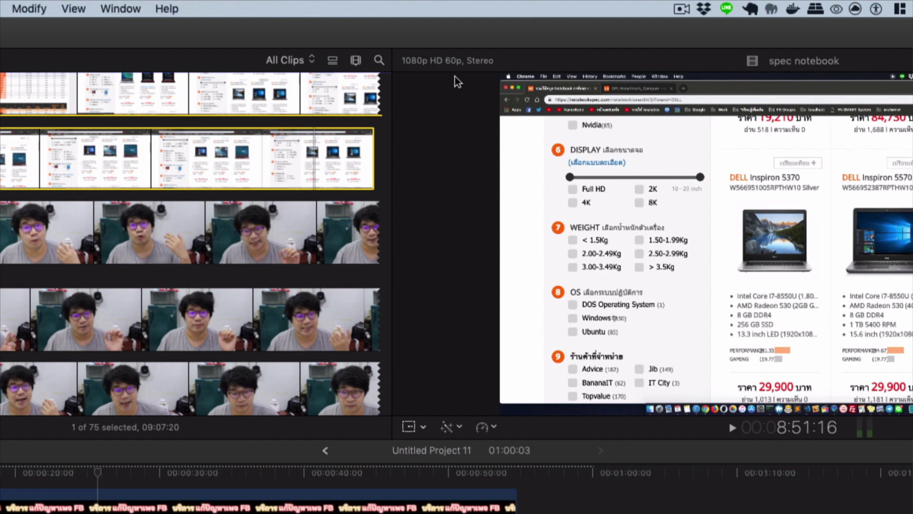
key(super+n)
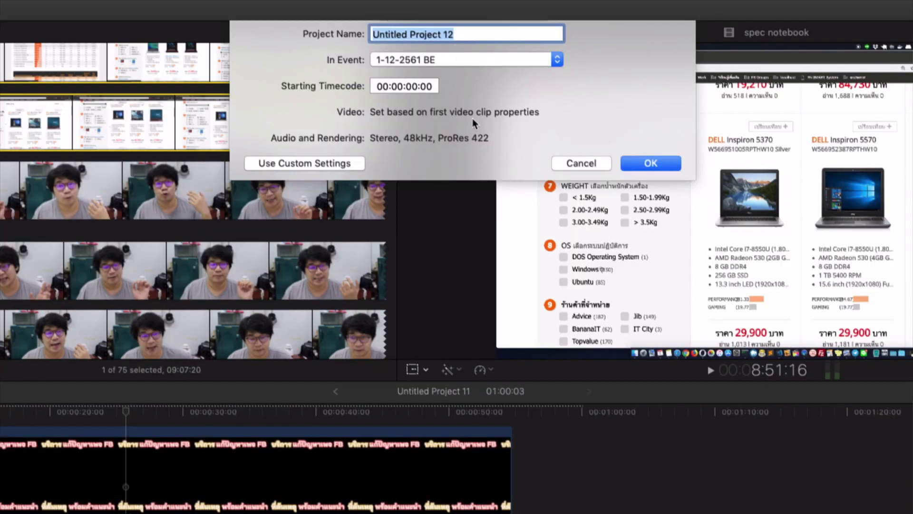
- Accept the proposed 'Untitled Project 12' in event 1-12-2561 BE with automatic video settings
click(634, 159)
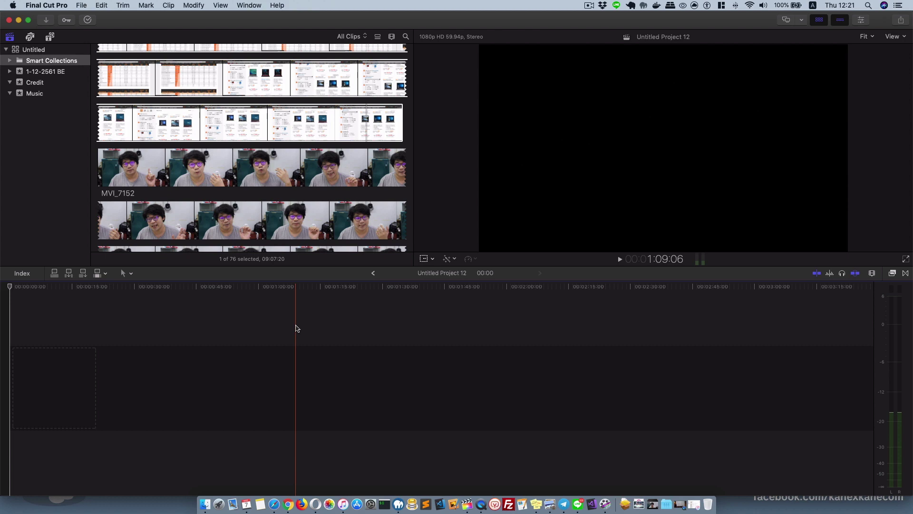
- Append MVI_7152 to the project, connect the spec notebook recording above it, and show the Inspector
click(269, 169)
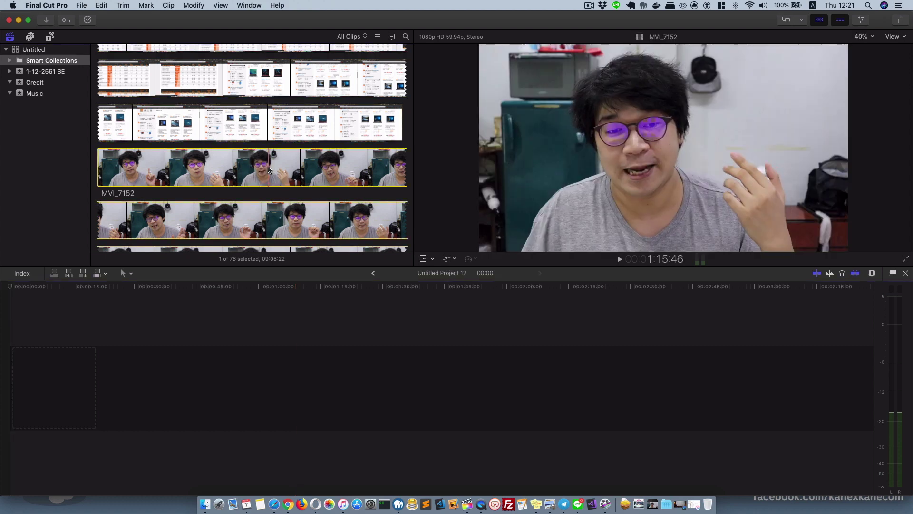
key(e)
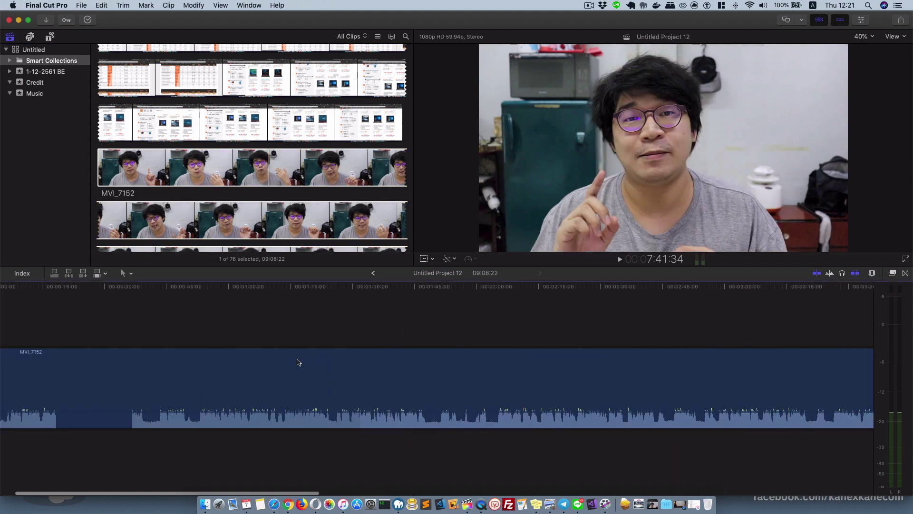
click(218, 85)
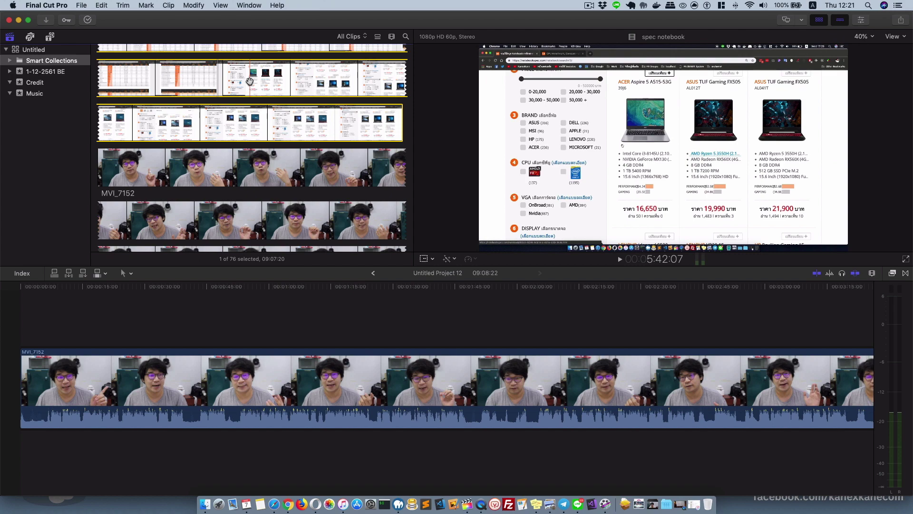
mouse_move(249, 81)
mouse_down()
mouse_move(42, 312)
mouse_move(29, 312)
mouse_up()
click(117, 388)
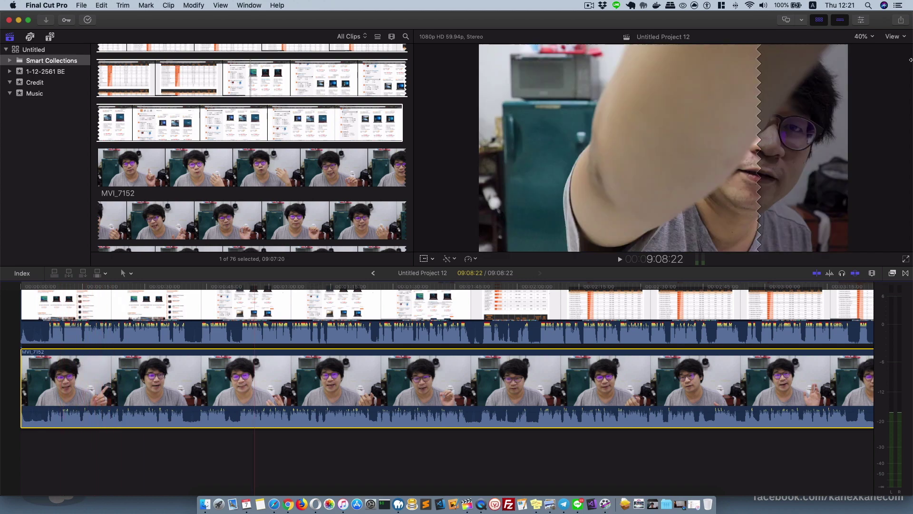
click(862, 21)
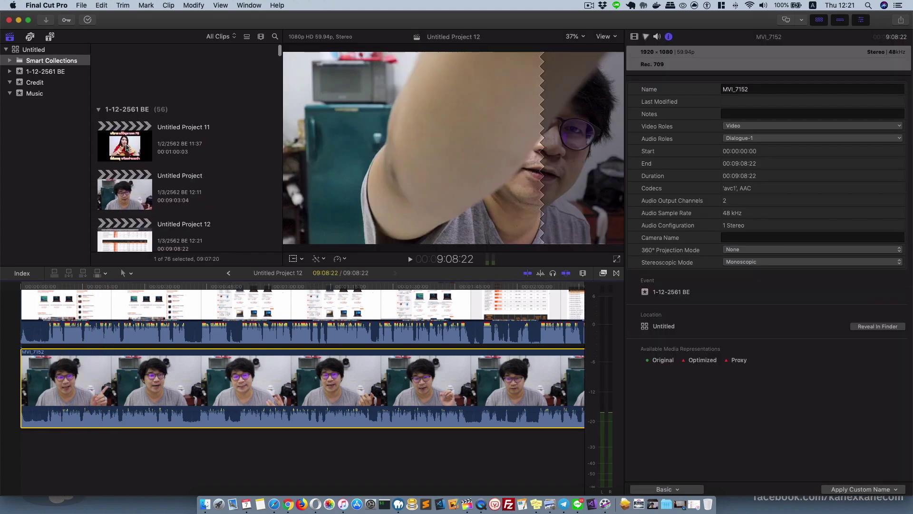
- Review Untitled Project 12's and MVI_7152's properties, then hide the Inspector
scroll(183, 166, down, 2)
click(128, 140)
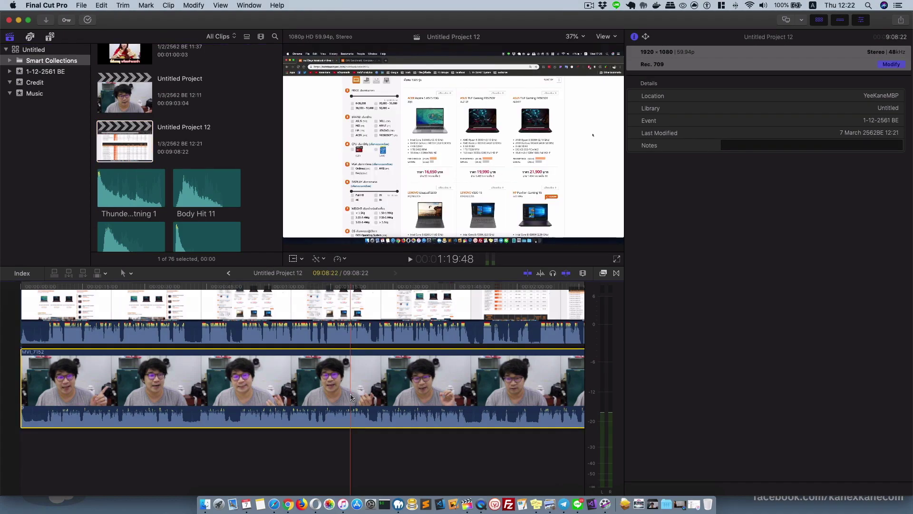
click(340, 375)
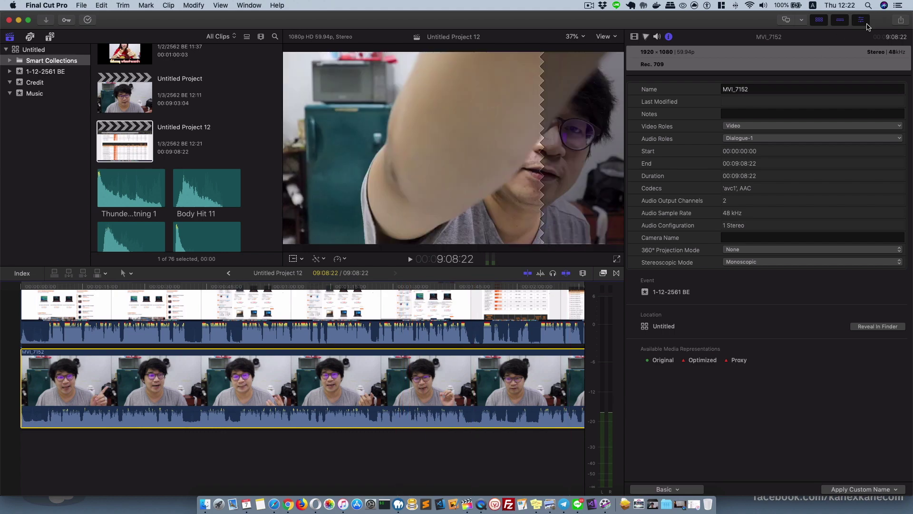
click(864, 22)
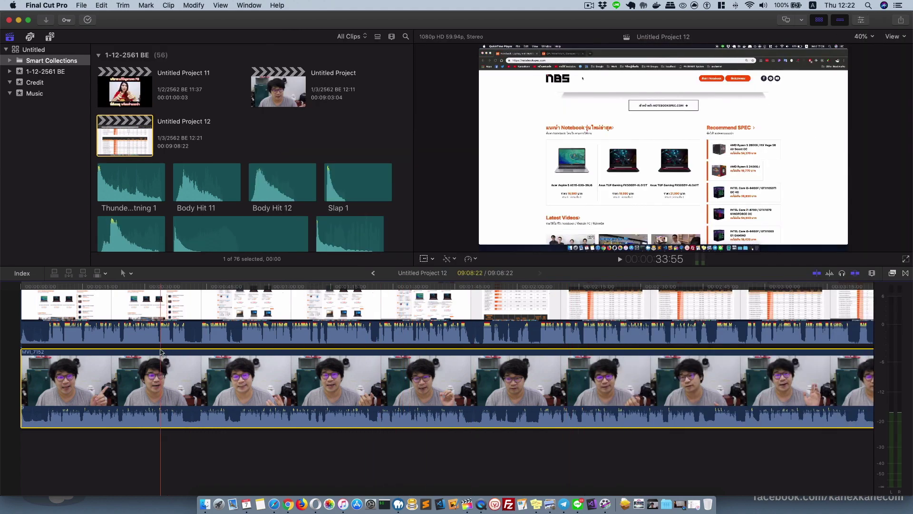
- Trim about 7 seconds off the screen recording's start and play back to check sync
key(super+equal)
key(super+equal)
key(Home)
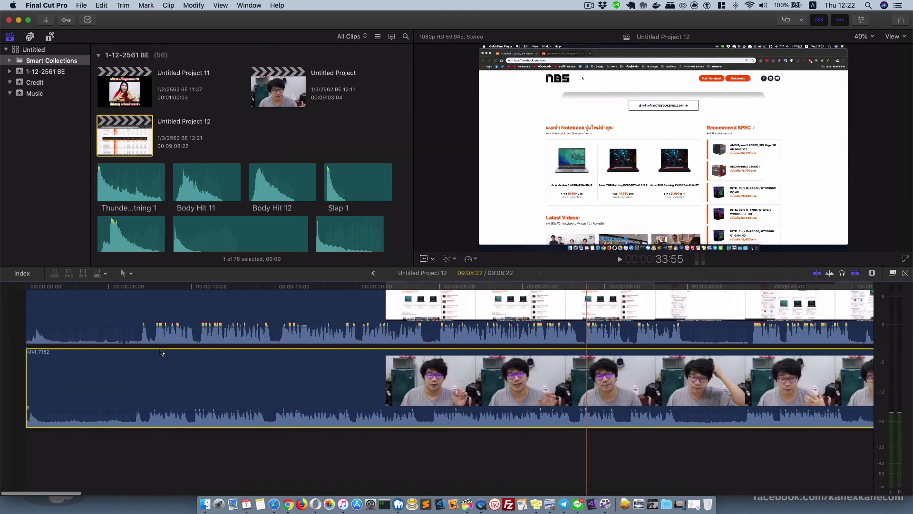
drag(21, 307, 127, 308)
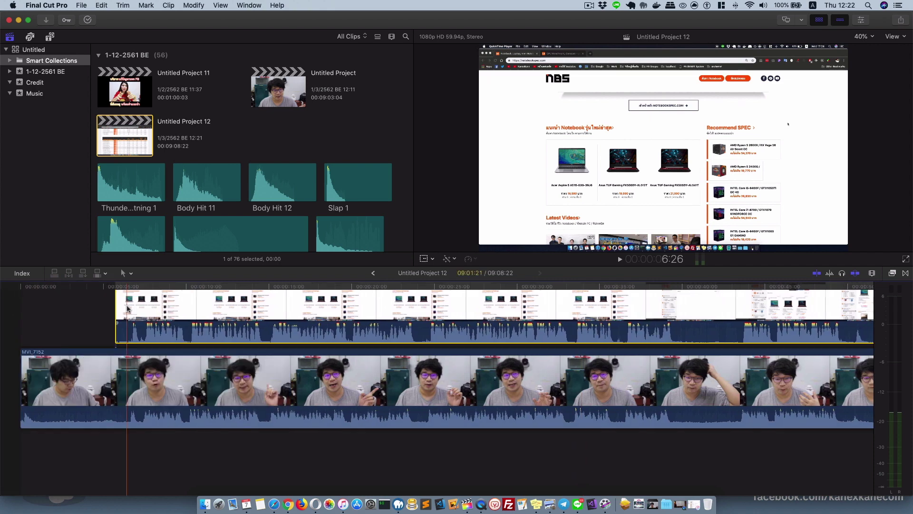
key(space)
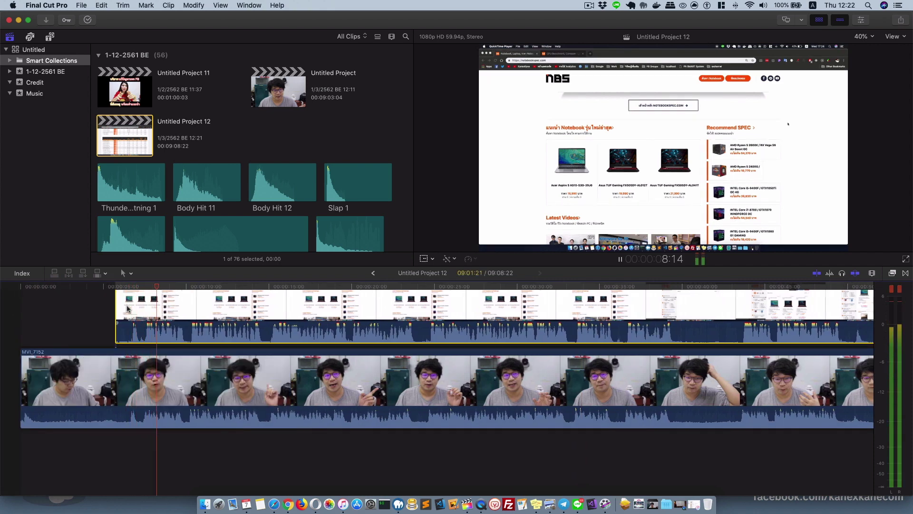
click(127, 308)
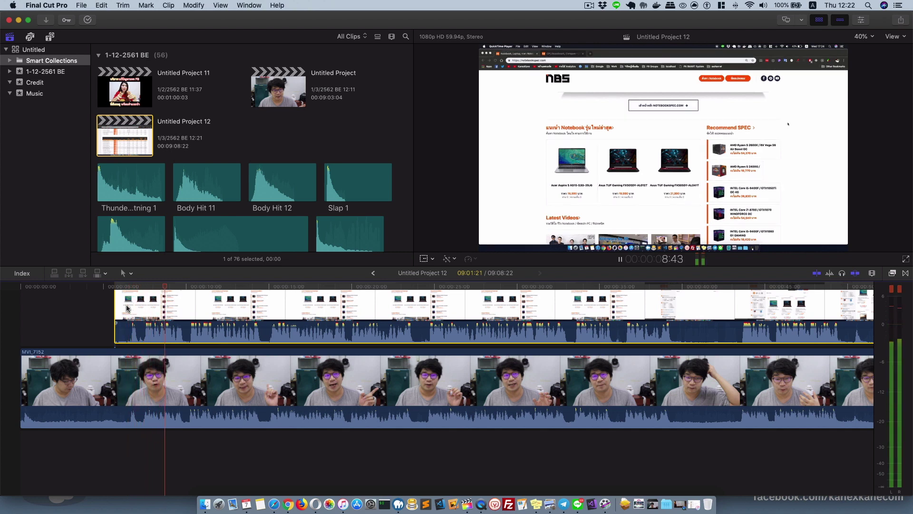
key(space)
- Shift the screen recording a couple of frames earlier and replay to verify sync
key(super+equal)
key(super+equal)
key(super+equal)
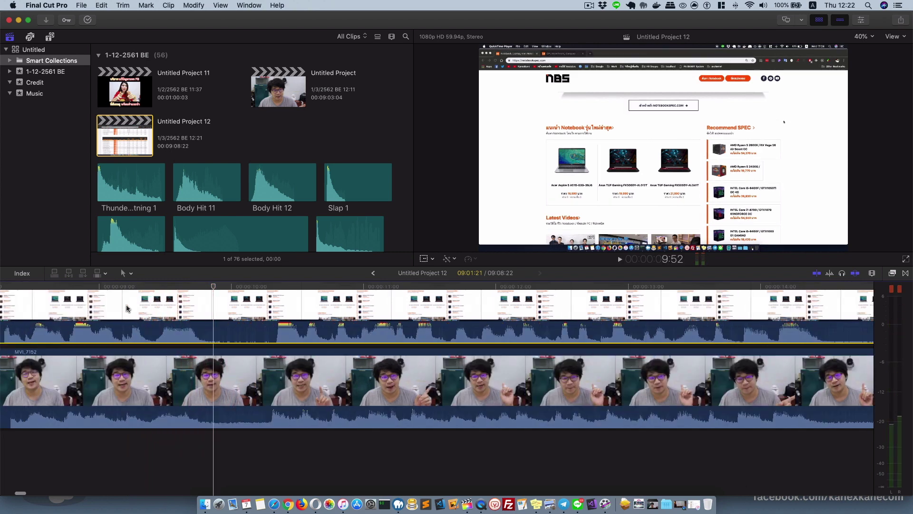
drag(413, 314, 412, 314)
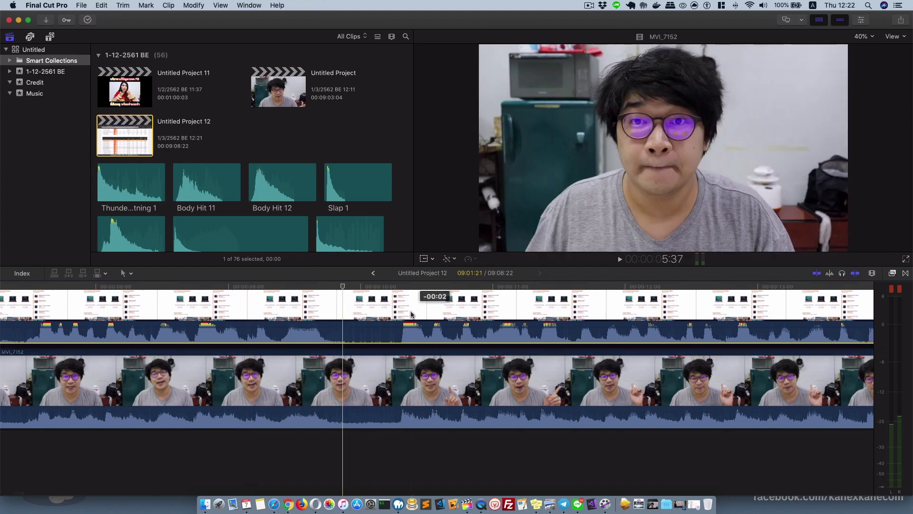
key(space)
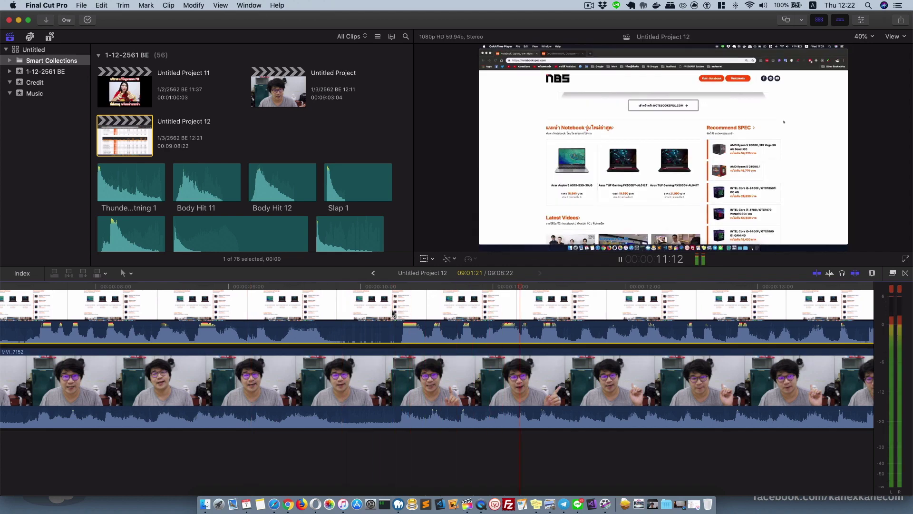
click(210, 309)
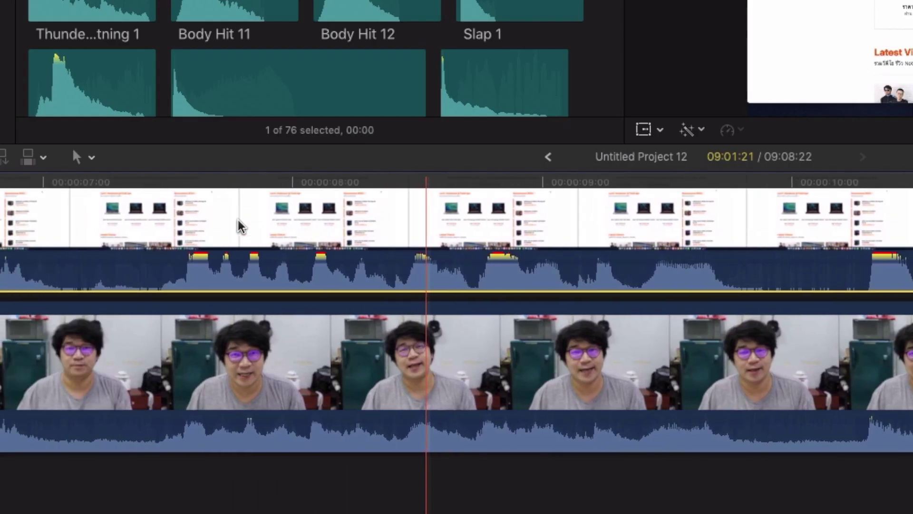
scroll(239, 226, left, 5)
scroll(239, 226, up, 2)
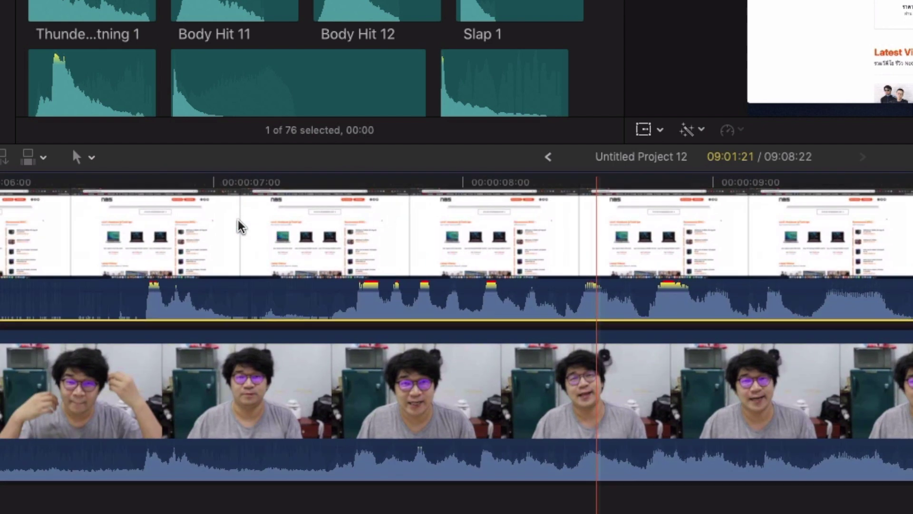
click(143, 236)
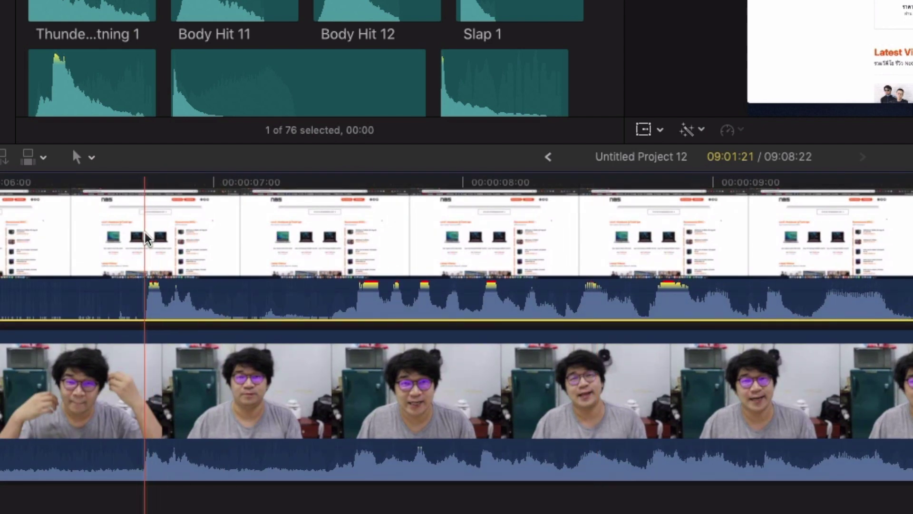
click(336, 247)
click(357, 248)
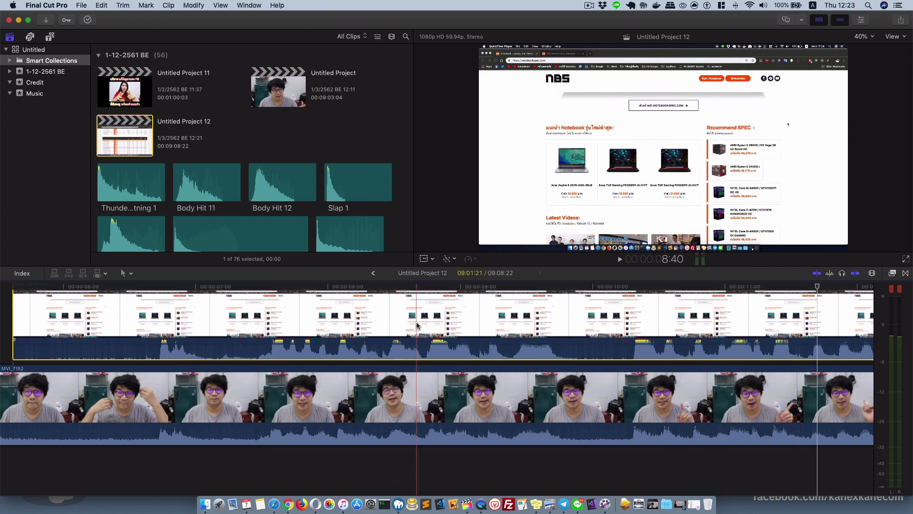
scroll(417, 325, right, 2)
scroll(417, 325, right, 2)
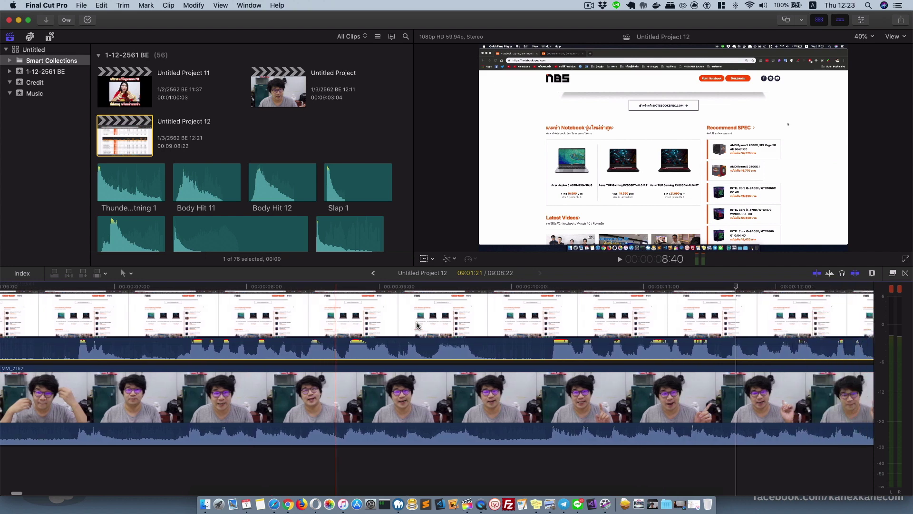
scroll(417, 325, right, 2)
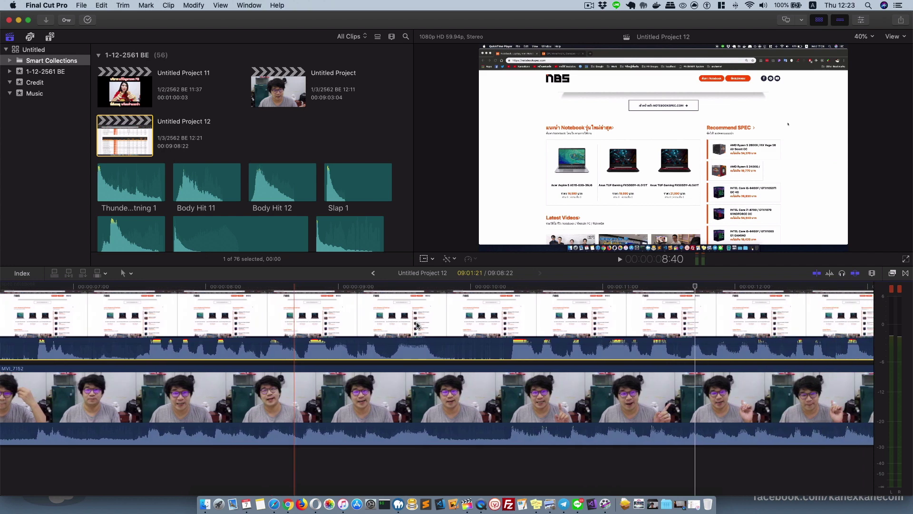
key(super+minus)
key(super+minus)
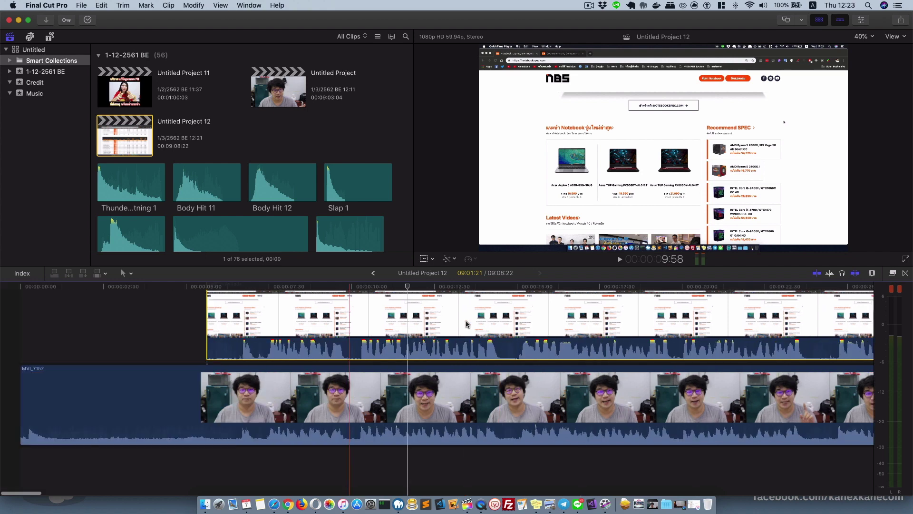
scroll(427, 331, right, 10)
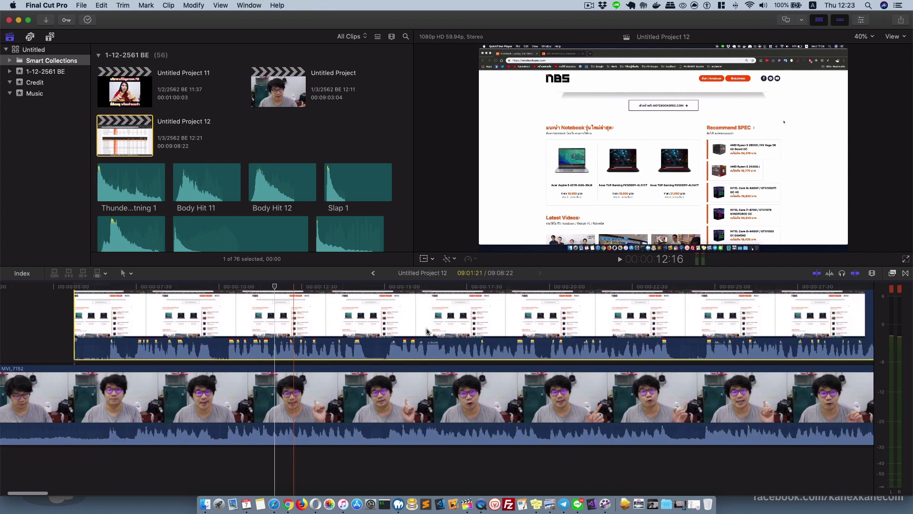
key(super+equal)
key(super+equal)
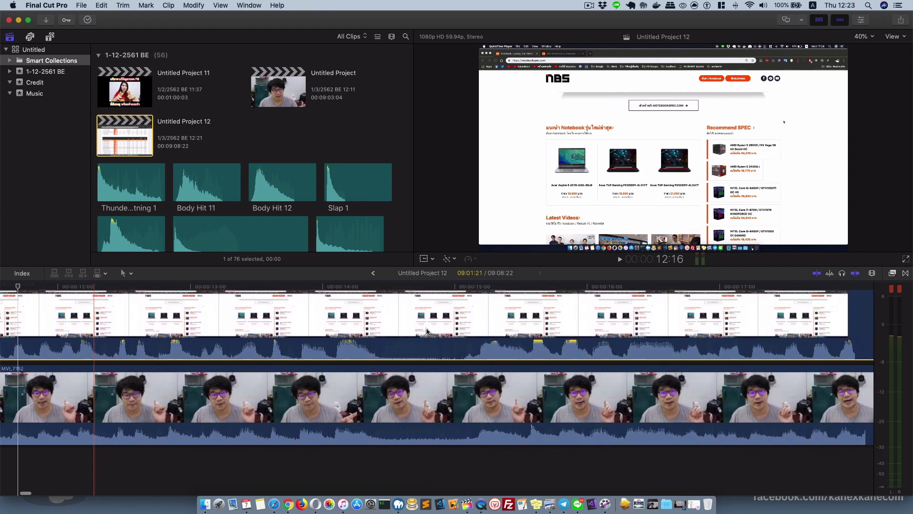
scroll(427, 331, right, 5)
scroll(427, 331, right, 15)
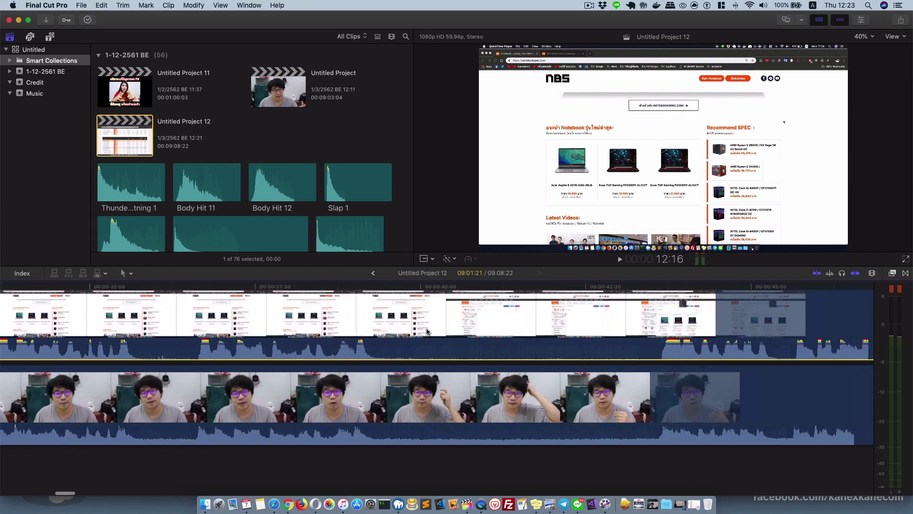
mouse_move(369, 342)
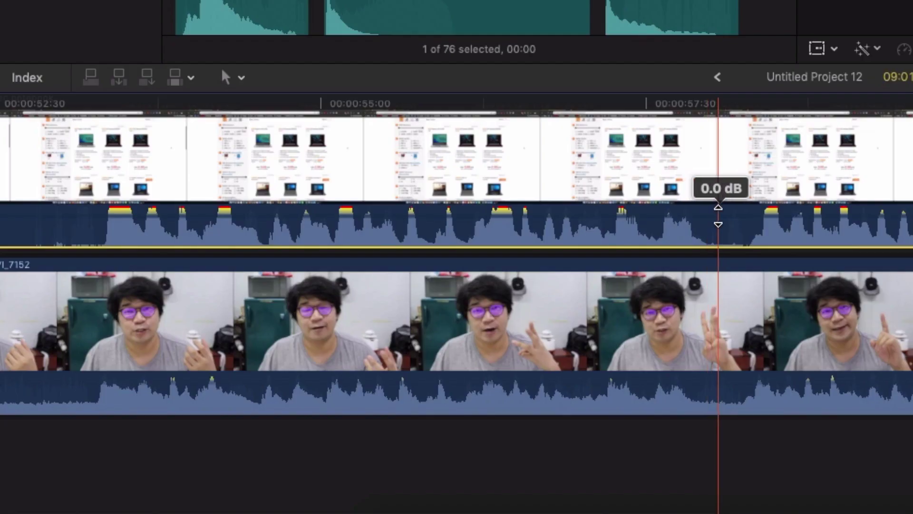
scroll(594, 200, left, 5)
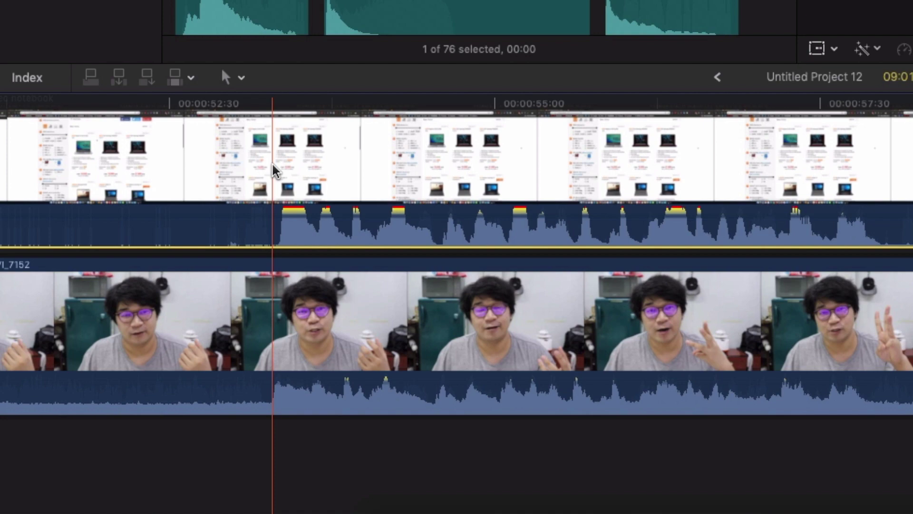
scroll(275, 172, right, 15)
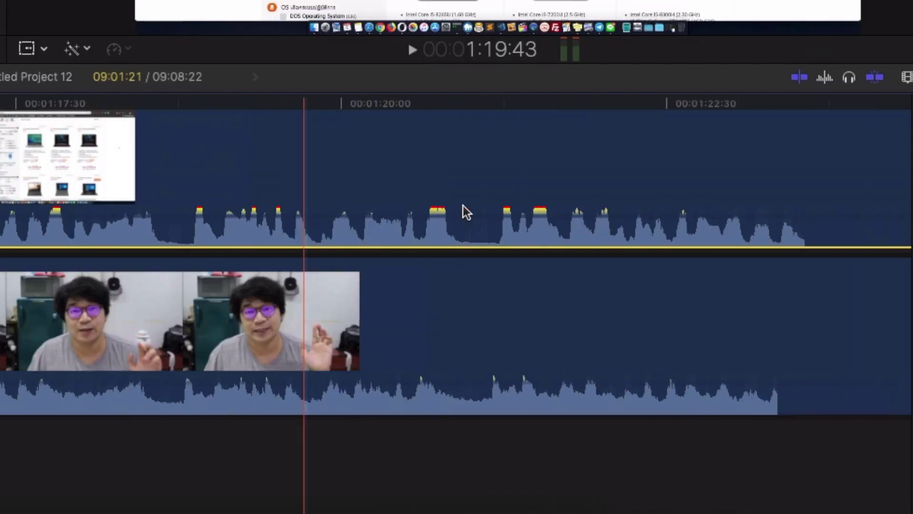
scroll(464, 206, right, 15)
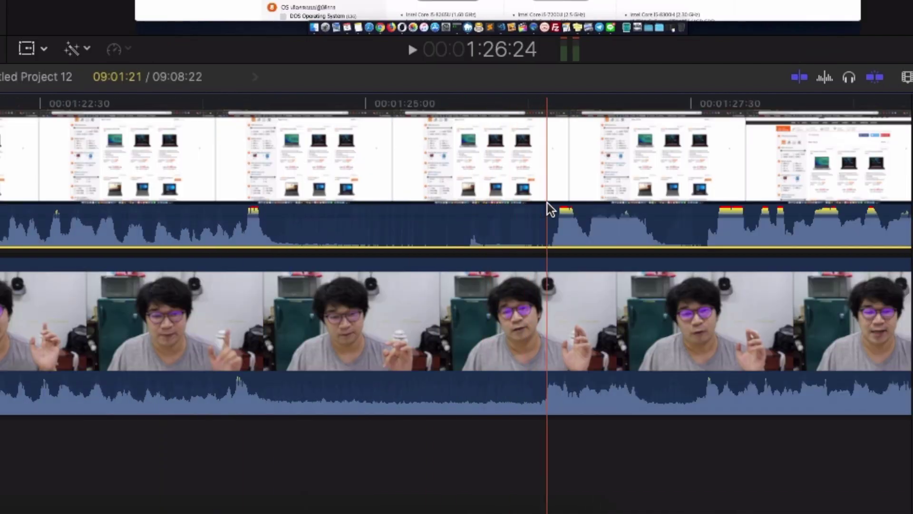
scroll(547, 203, right, 20)
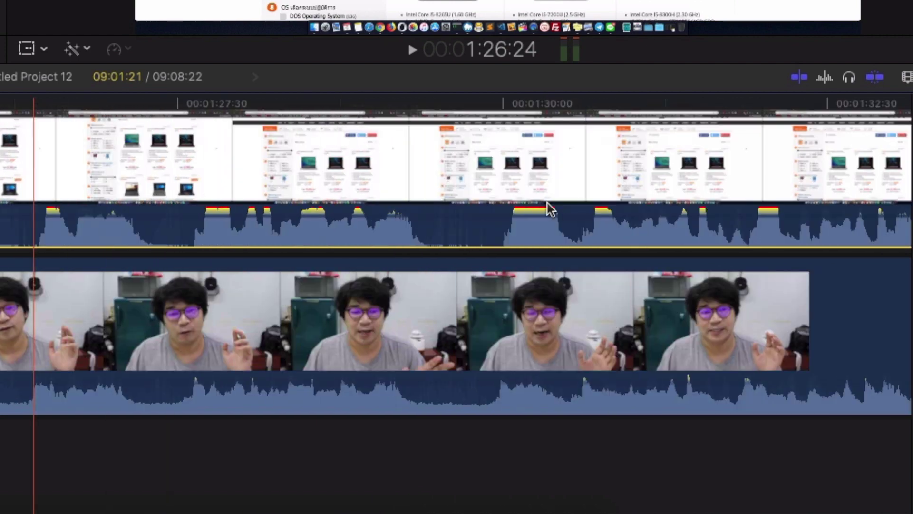
scroll(547, 204, right, 5)
scroll(547, 204, right, 5)
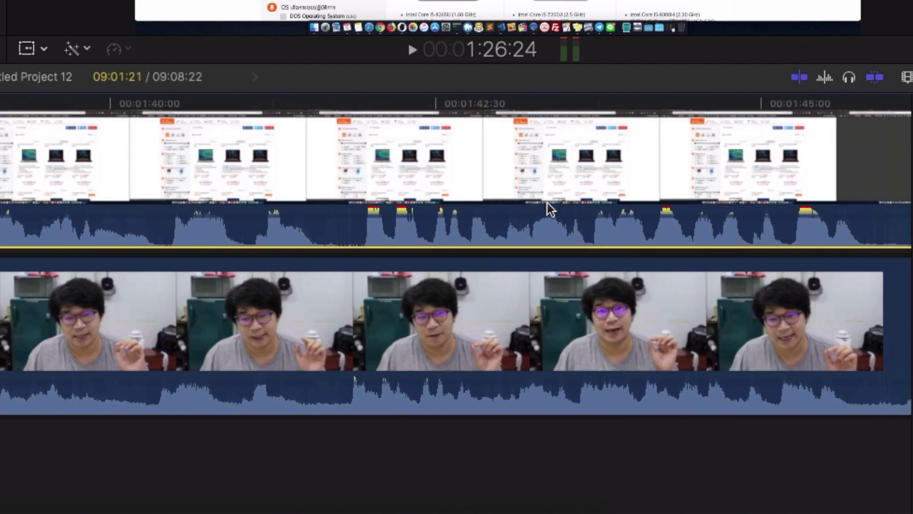
scroll(547, 203, right, 5)
scroll(548, 203, right, 5)
scroll(547, 210, right, 5)
click(183, 244)
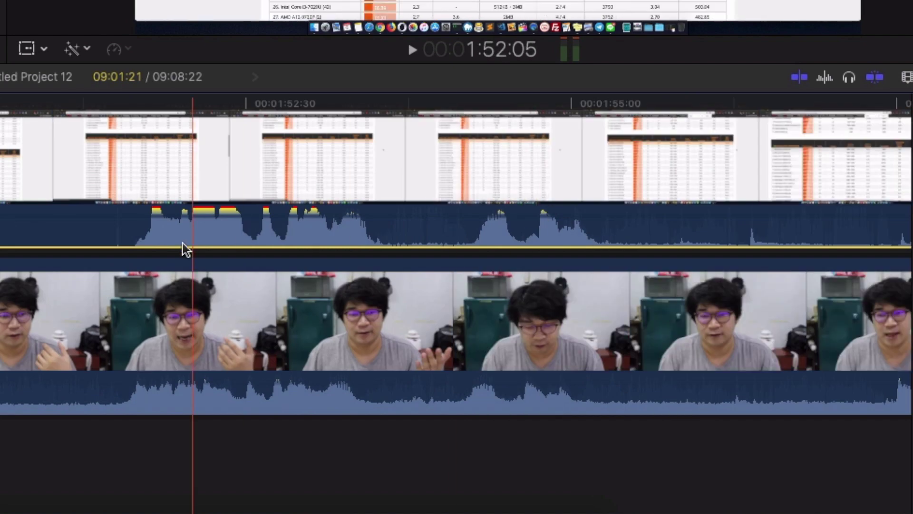
scroll(185, 224, right, 3)
scroll(391, 218, right, 5)
click(391, 218)
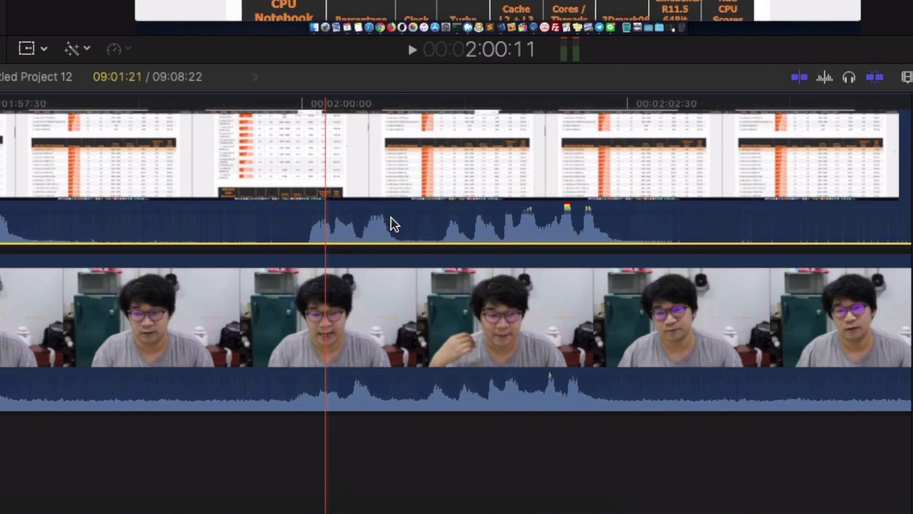
scroll(391, 218, right, 5)
scroll(391, 218, right, 5)
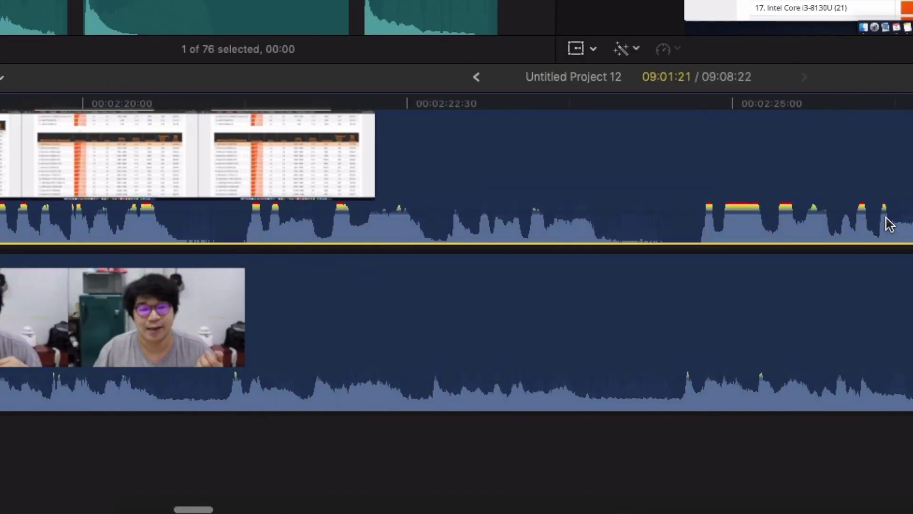
key(super+equal)
key(super+equal)
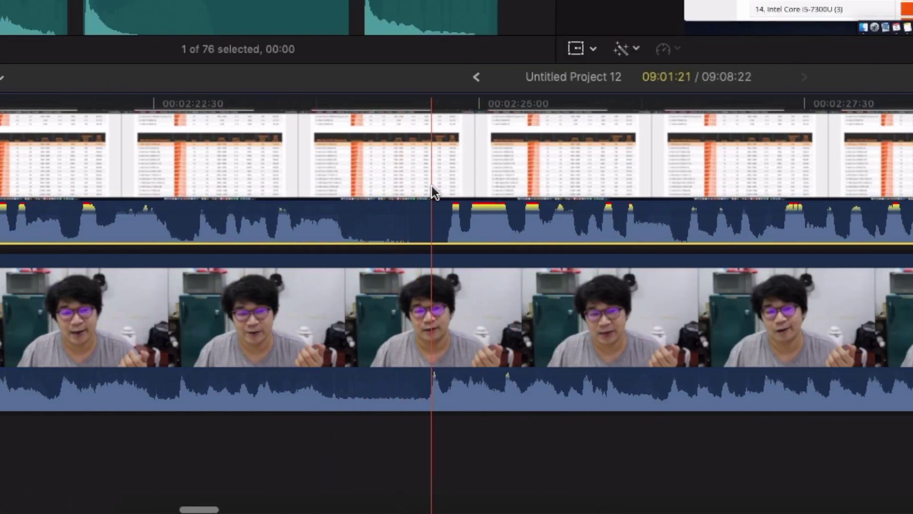
scroll(432, 187, right, 10)
scroll(431, 186, right, 10)
scroll(418, 186, right, 5)
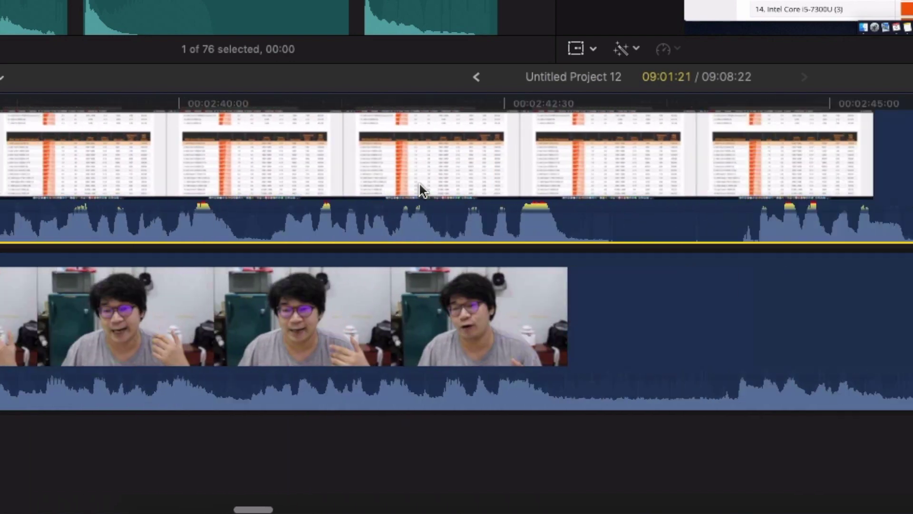
scroll(420, 184, right, 10)
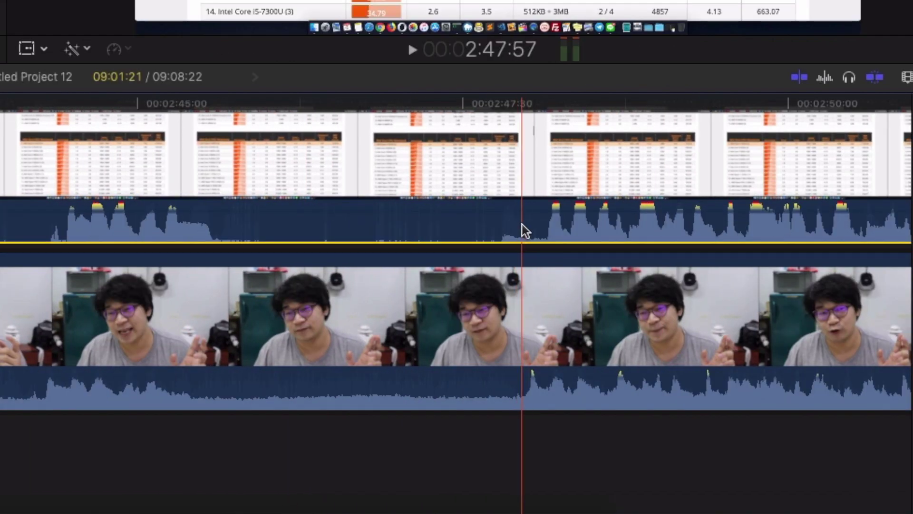
scroll(522, 224, right, 10)
scroll(522, 224, right, 10)
scroll(522, 224, right, 10)
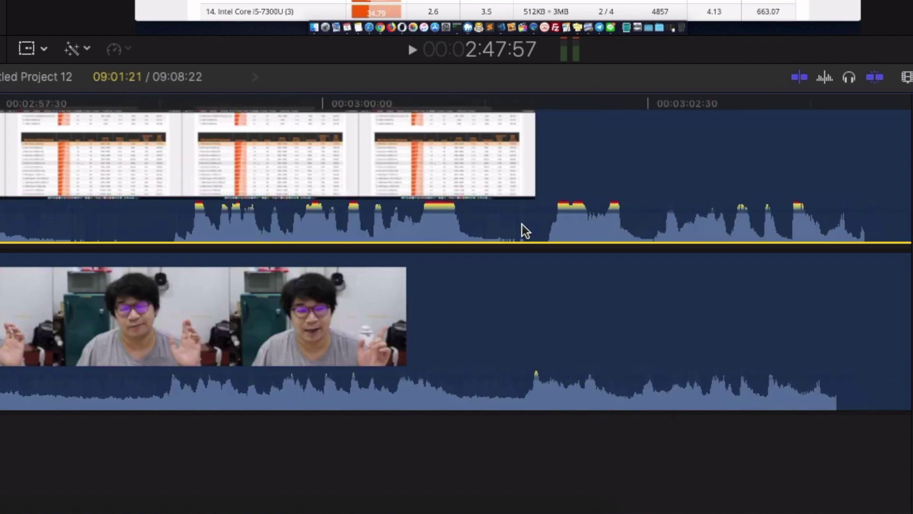
scroll(522, 224, right, 10)
scroll(521, 224, right, 10)
scroll(522, 224, right, 10)
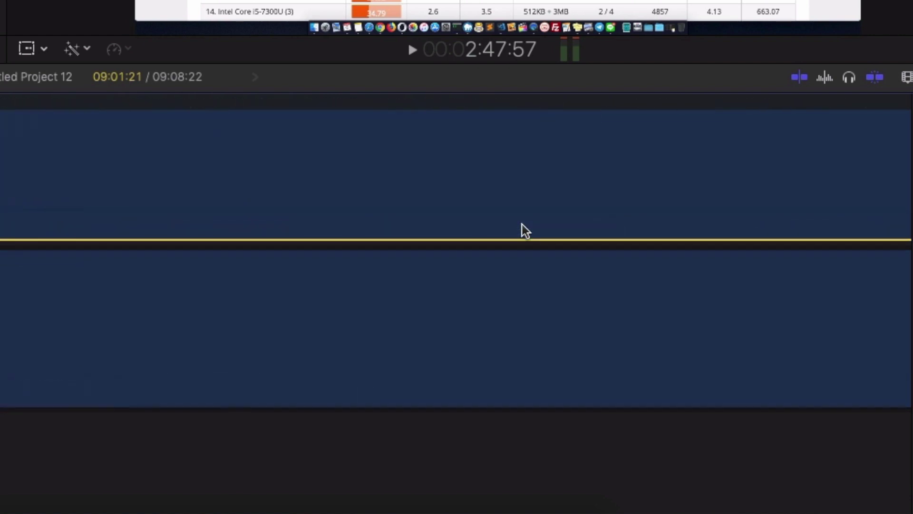
scroll(518, 224, right, 10)
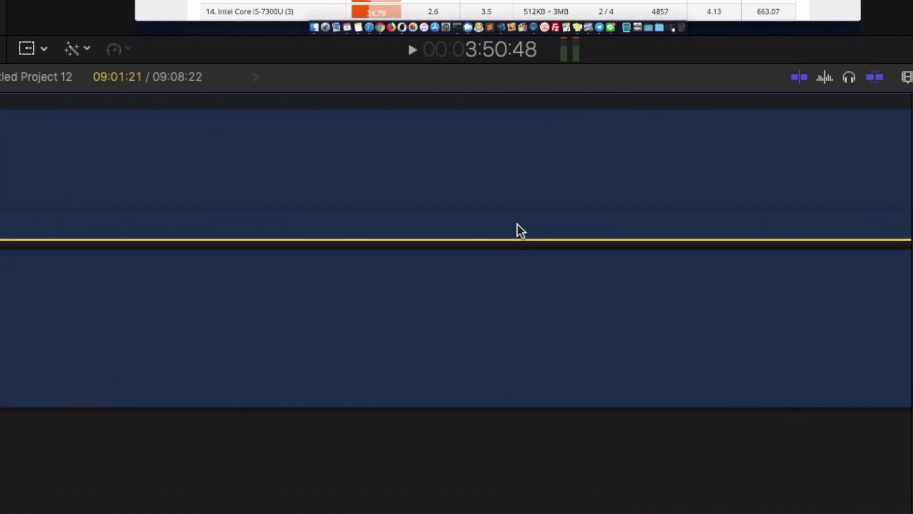
scroll(516, 224, right, 5)
scroll(516, 224, right, 15)
scroll(517, 224, right, 5)
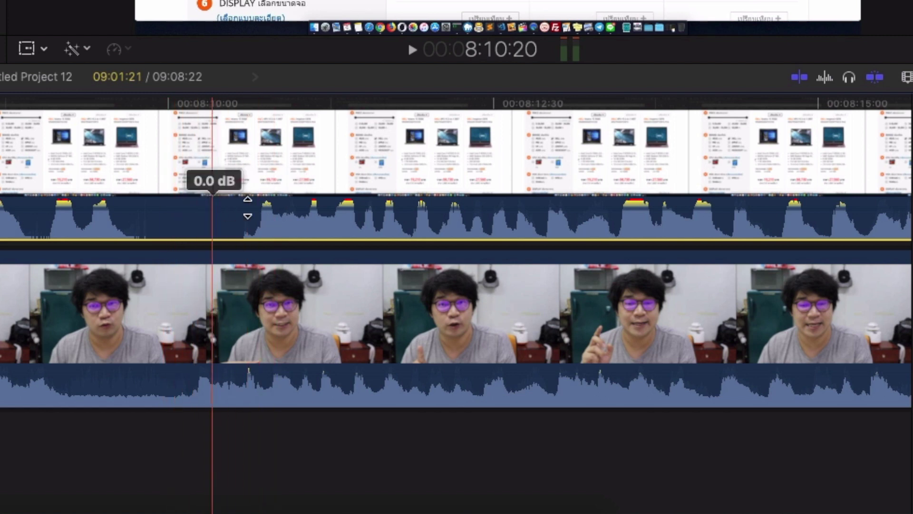
scroll(383, 224, right, 15)
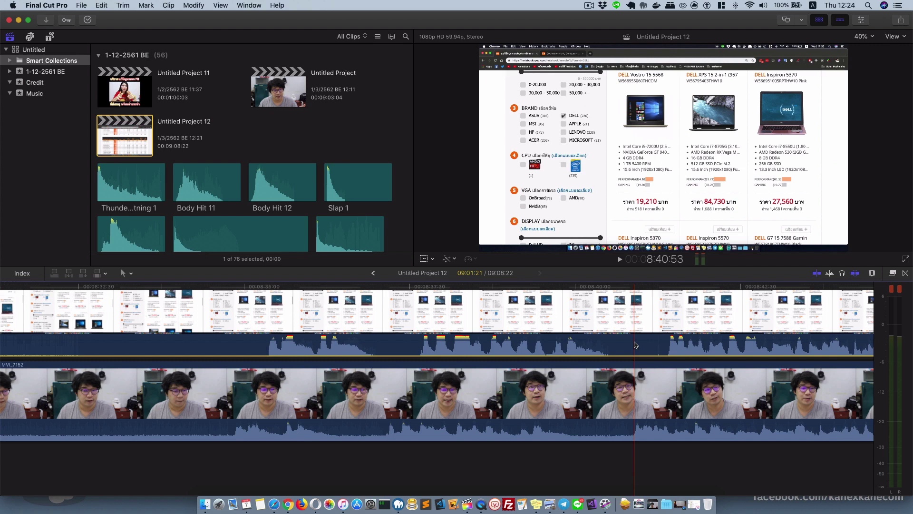
- Remove both clips, delete Untitled Project 12 from the event, and start a new project
scroll(571, 342, left, 20)
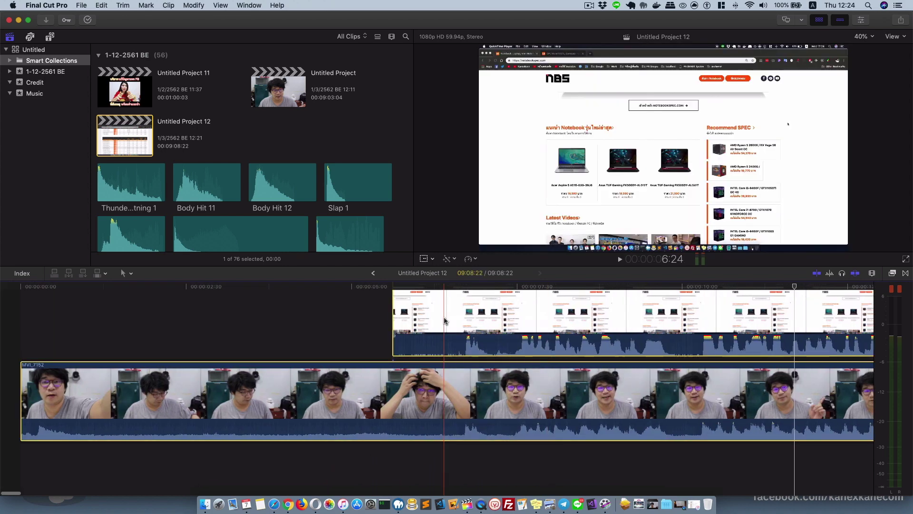
key(BackSpace)
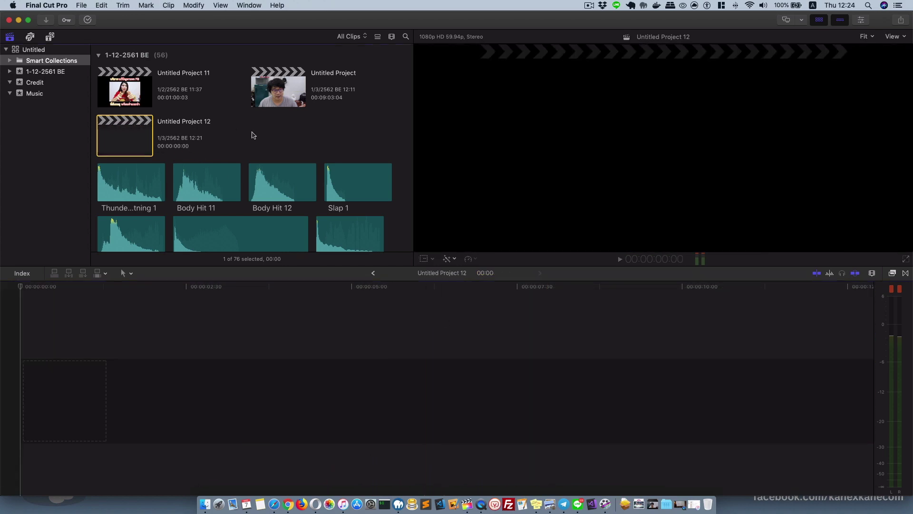
key(super+BackSpace)
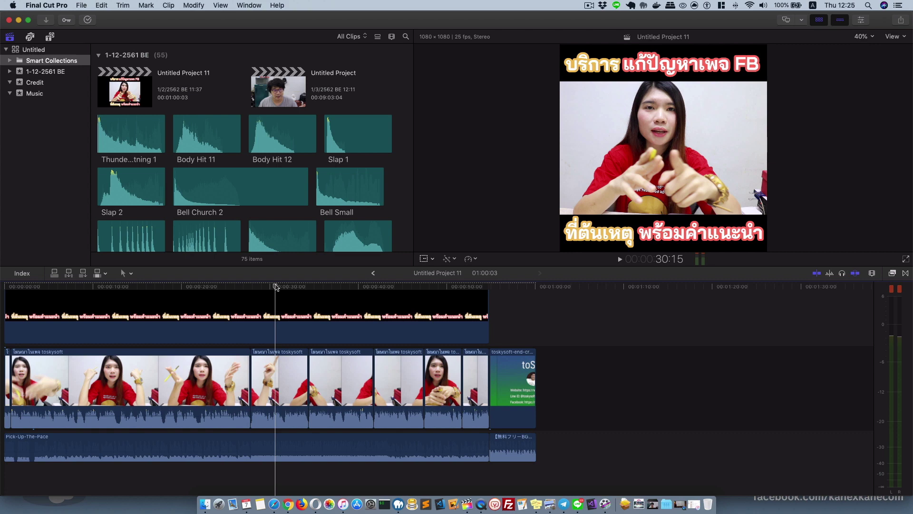
key(super+n)
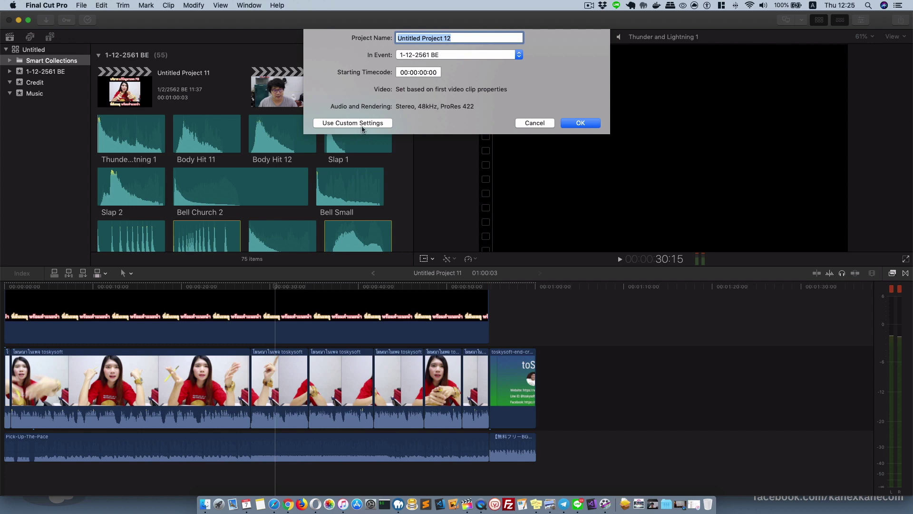
- Create the project with custom 1080p HD settings at a 50p frame rate
click(362, 125)
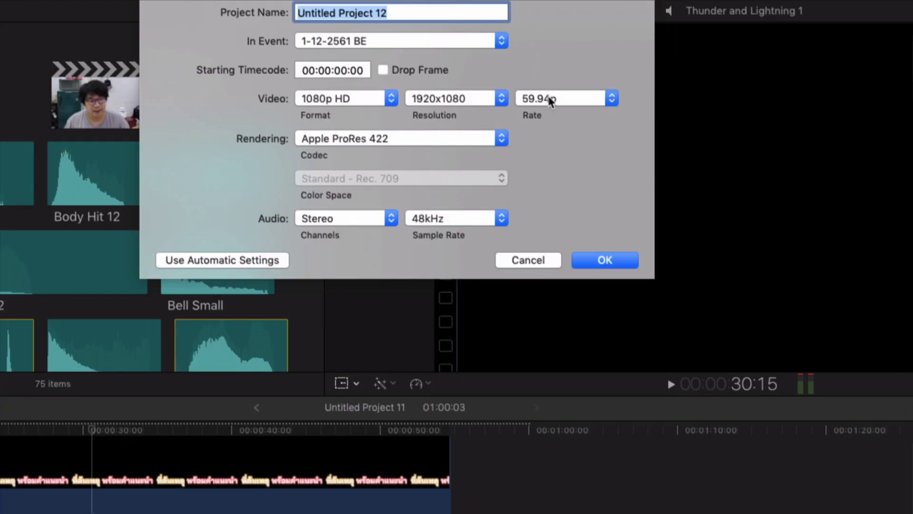
click(551, 101)
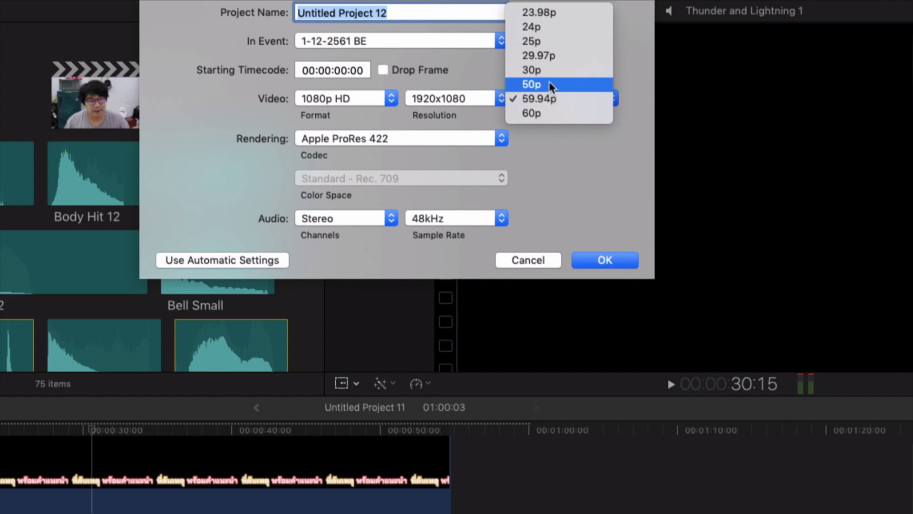
click(552, 87)
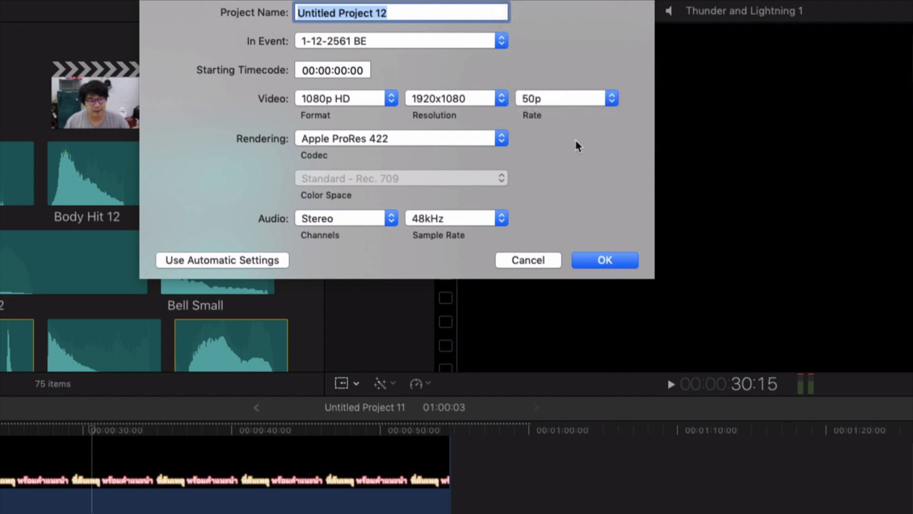
click(618, 260)
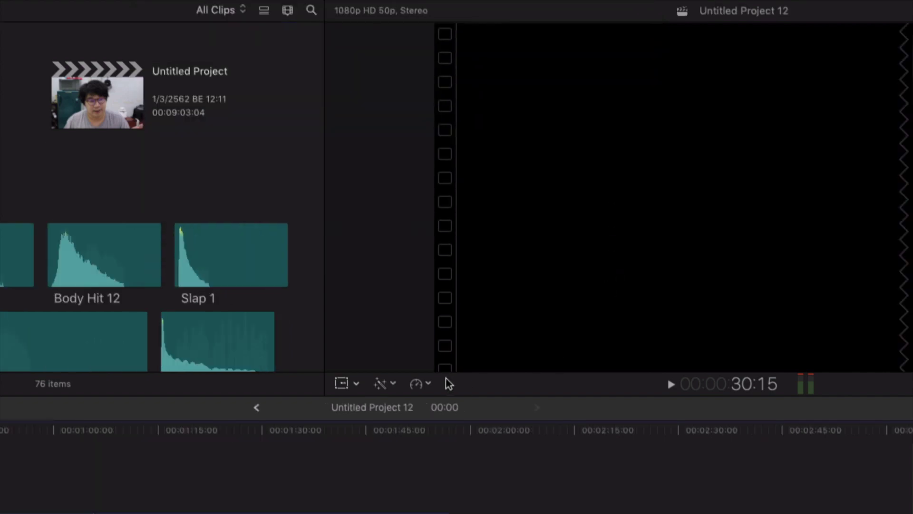
- Drag MVI_7152 into the empty timeline and connect the spec notebook recording above it
scroll(316, 184, down, 10)
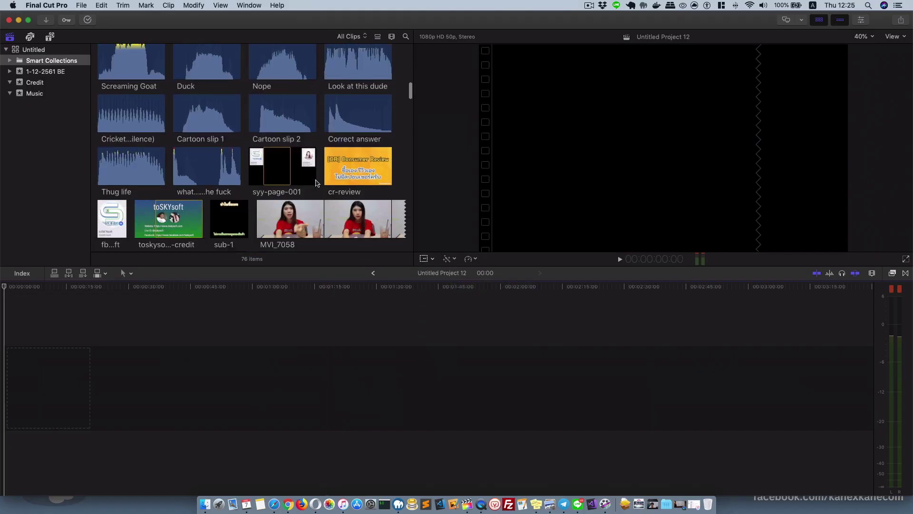
scroll(318, 183, down, 10)
scroll(316, 184, down, 5)
scroll(316, 181, down, 5)
scroll(317, 177, down, 5)
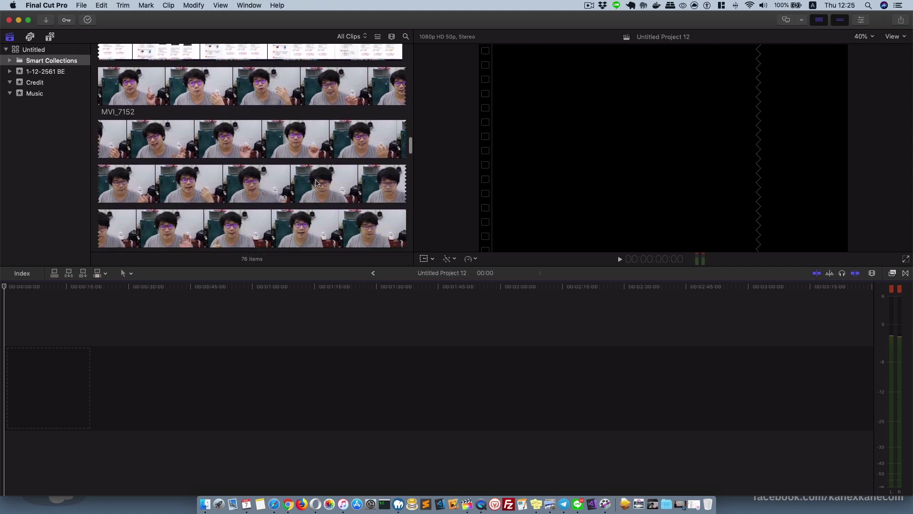
scroll(317, 172, down, 5)
drag(313, 149, 254, 355)
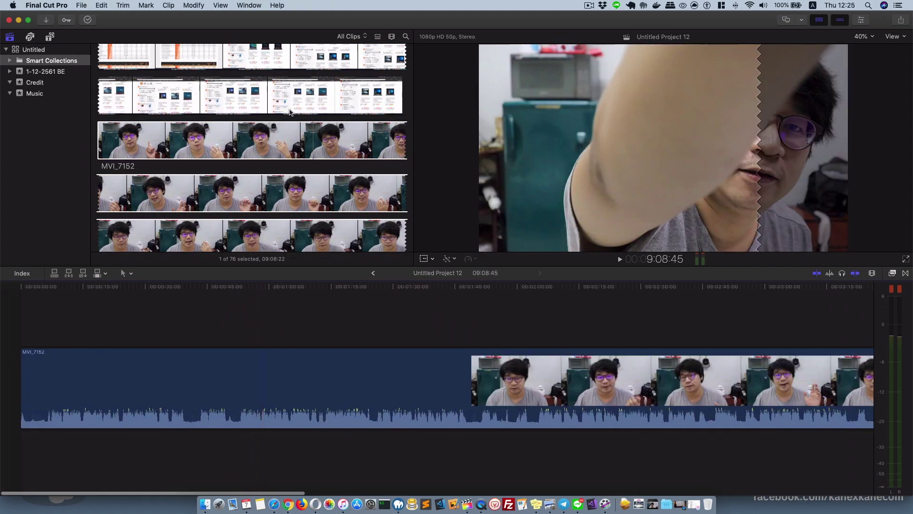
click(244, 92)
drag(244, 92, 24, 308)
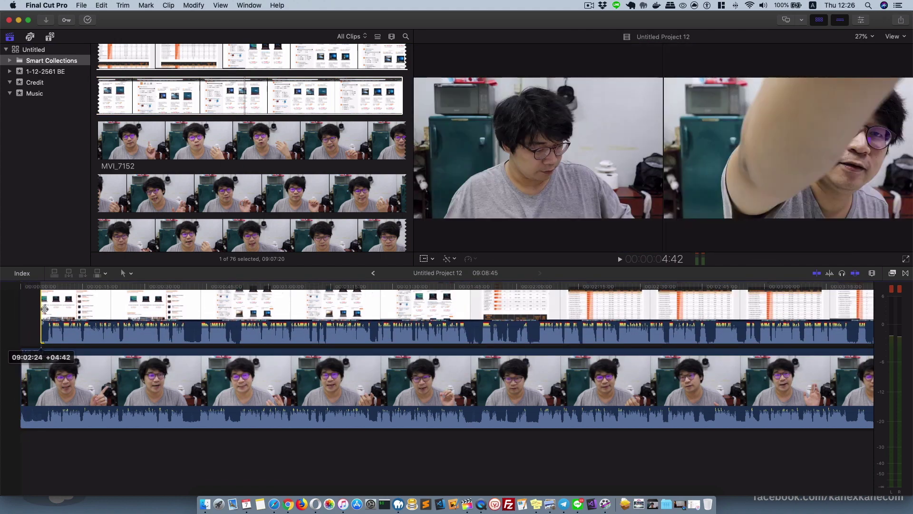
- Drag the screen recording slightly earlier, fine-tune its position, and play back to confirm sync
key(super+equal)
key(super+equal)
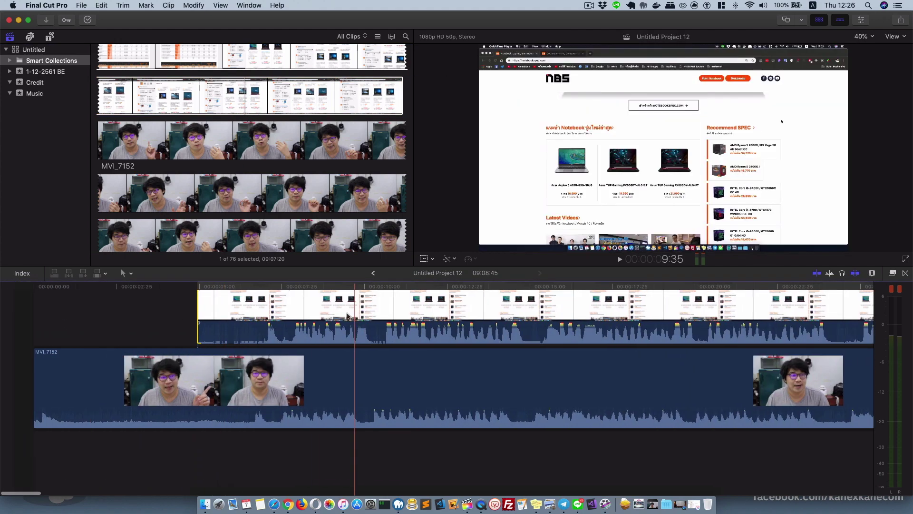
drag(243, 304, 226, 296)
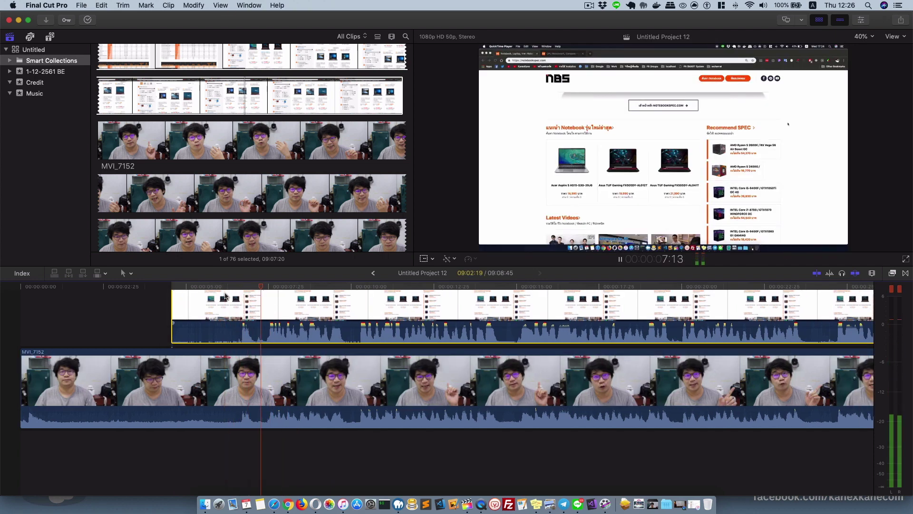
key(space)
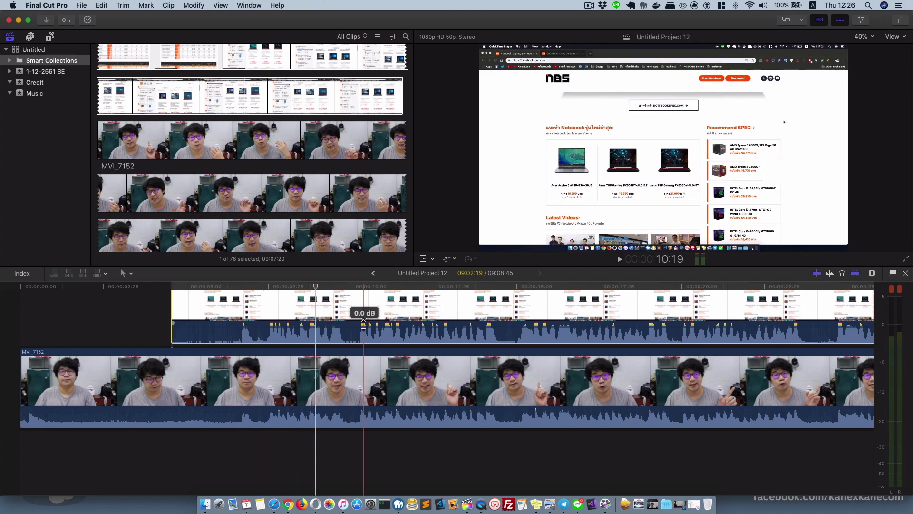
scroll(363, 320, up, 5)
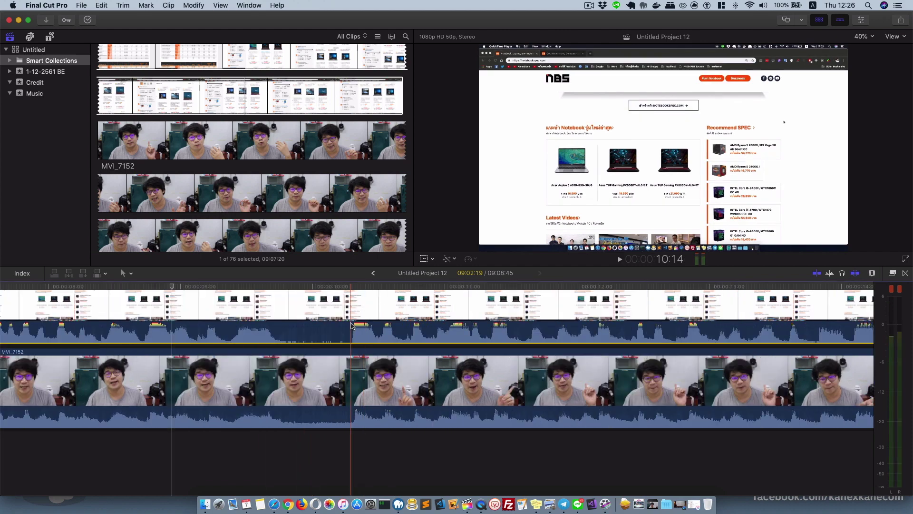
drag(353, 315, 354, 314)
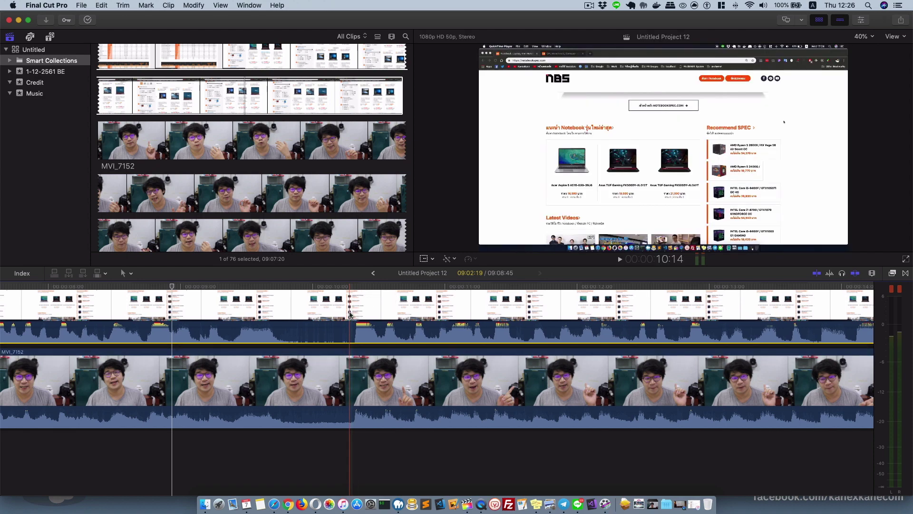
key(space)
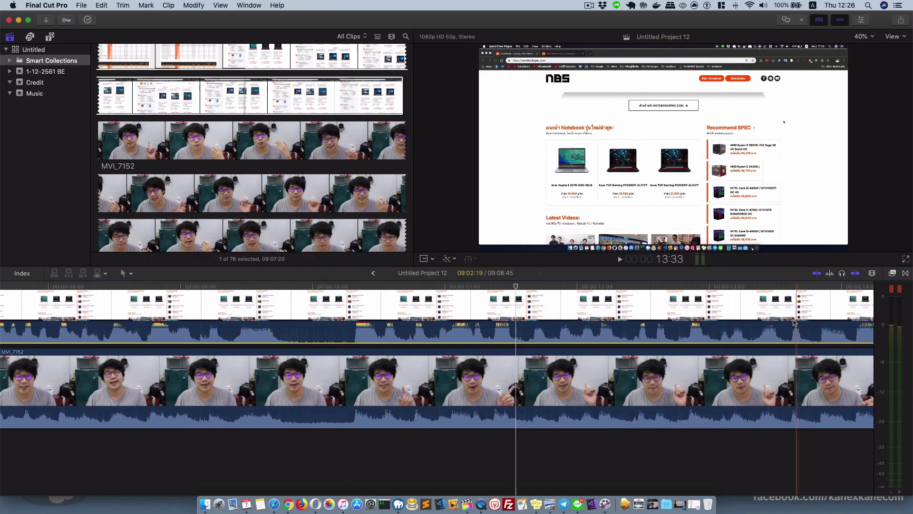
scroll(520, 474, right, 15)
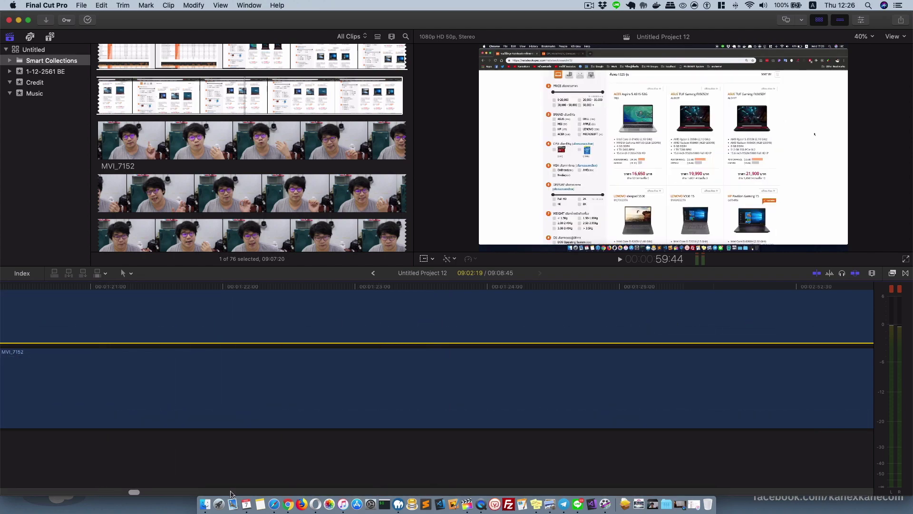
drag(103, 494, 309, 495)
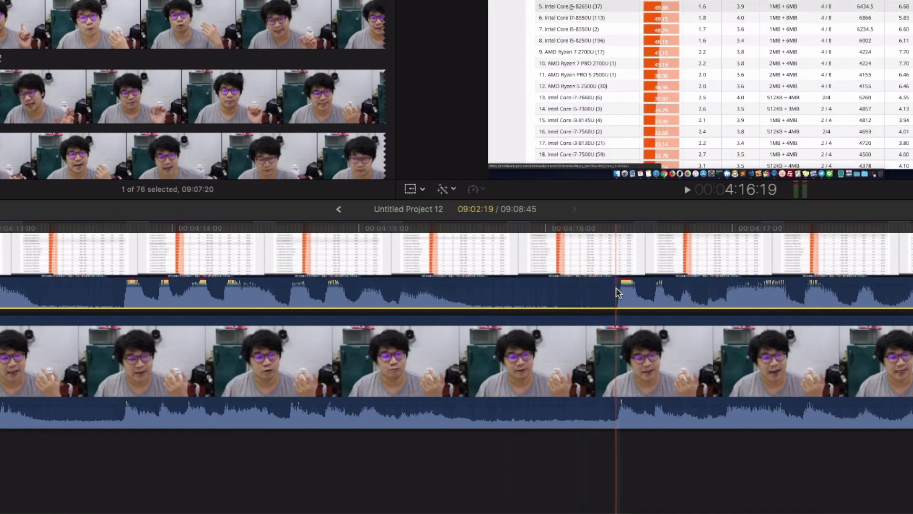
scroll(615, 287, right, 10)
scroll(518, 279, right, 10)
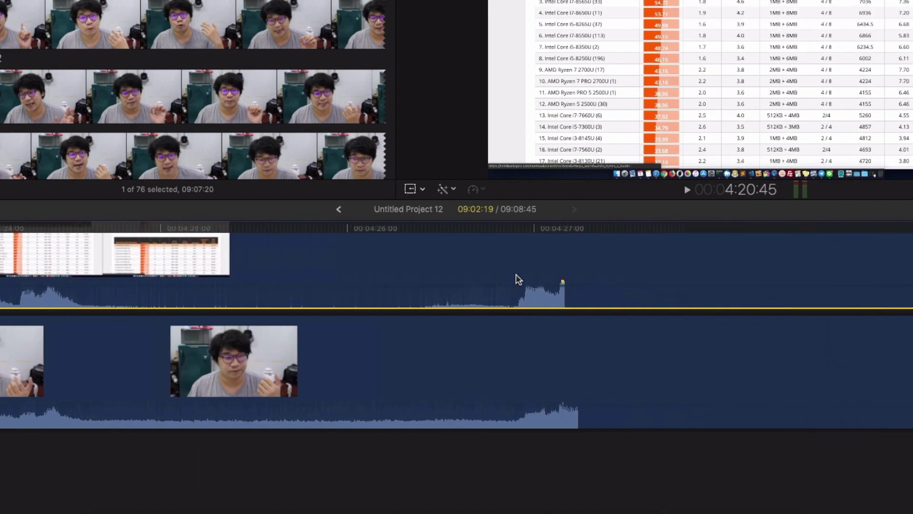
scroll(511, 278, right, 5)
scroll(516, 276, right, 7)
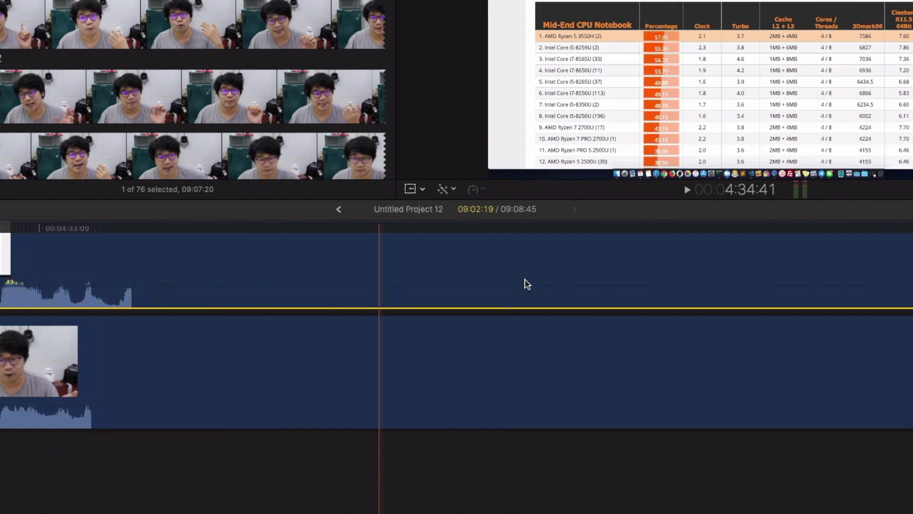
scroll(621, 285, right, 3)
scroll(623, 285, right, 10)
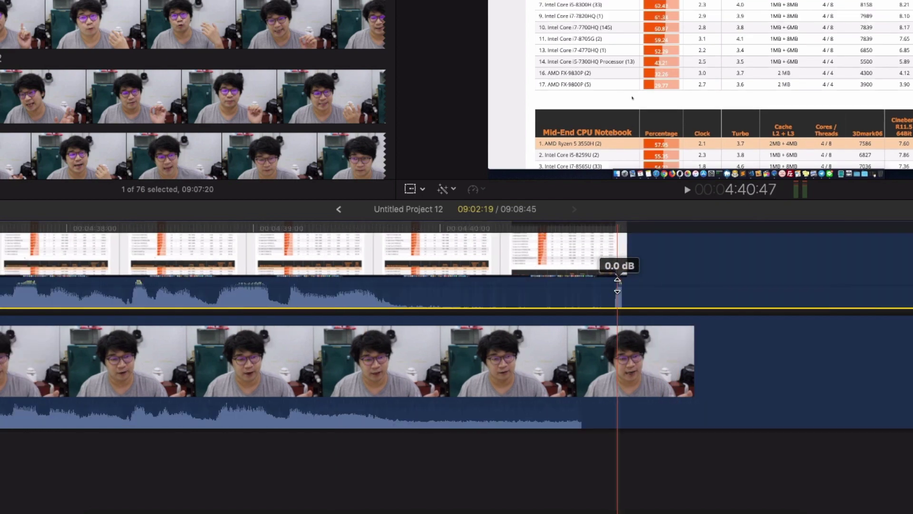
scroll(618, 286, right, 10)
scroll(616, 285, right, 8)
scroll(617, 286, right, 7)
scroll(785, 304, right, 8)
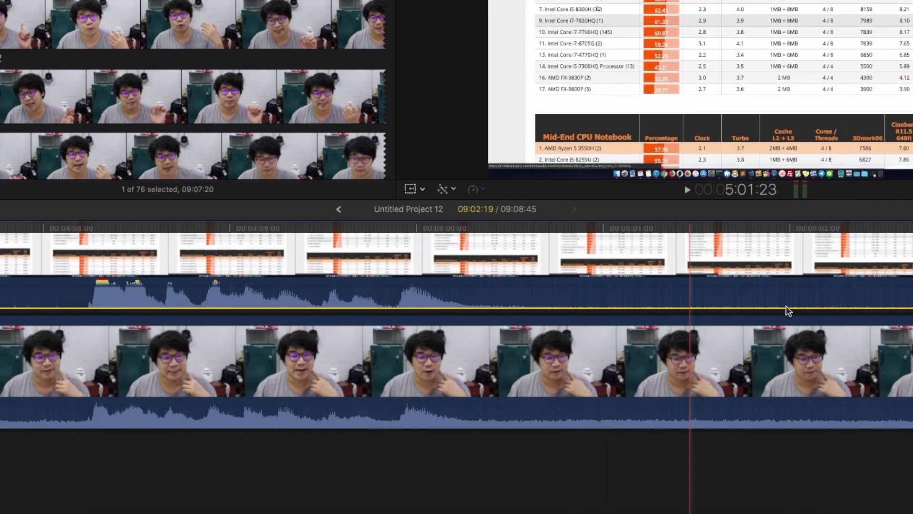
scroll(852, 316, right, 6)
scroll(852, 315, right, 8)
scroll(854, 322, left, 3)
scroll(854, 322, right, 4)
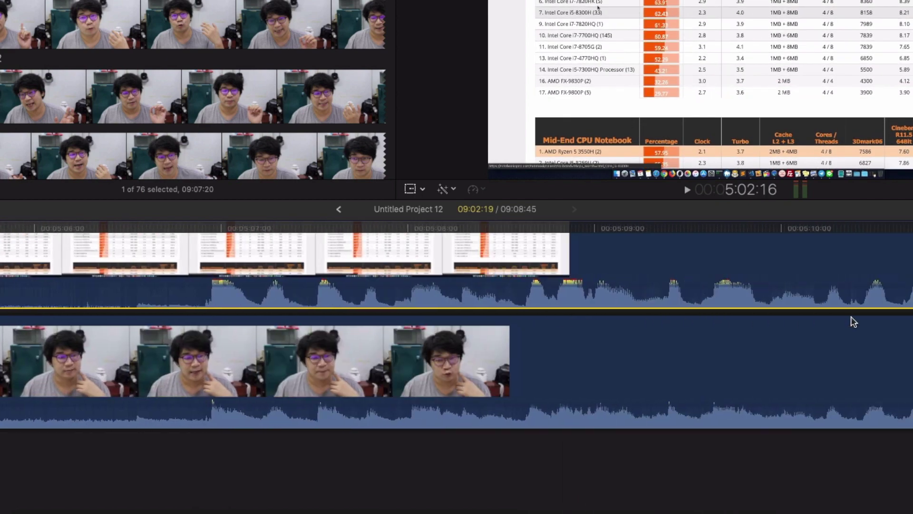
scroll(853, 322, right, 3)
scroll(853, 322, right, 4)
scroll(854, 322, right, 3)
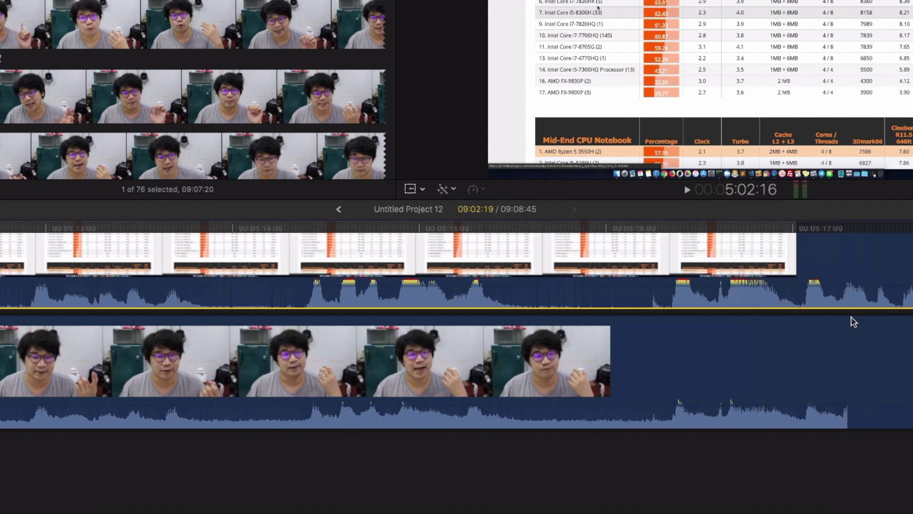
scroll(853, 322, right, 3)
scroll(854, 322, right, 3)
scroll(854, 322, right, 3)
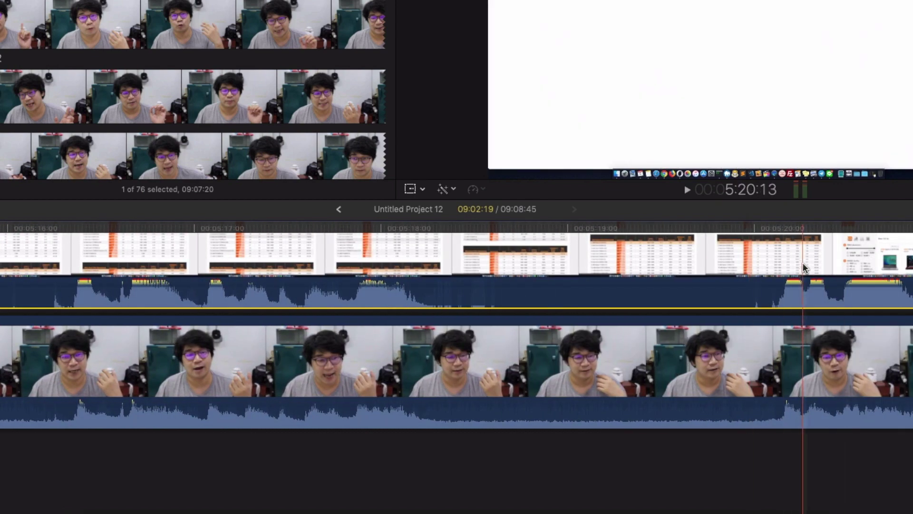
scroll(803, 263, right, 5)
scroll(803, 262, right, 5)
scroll(710, 307, right, 3)
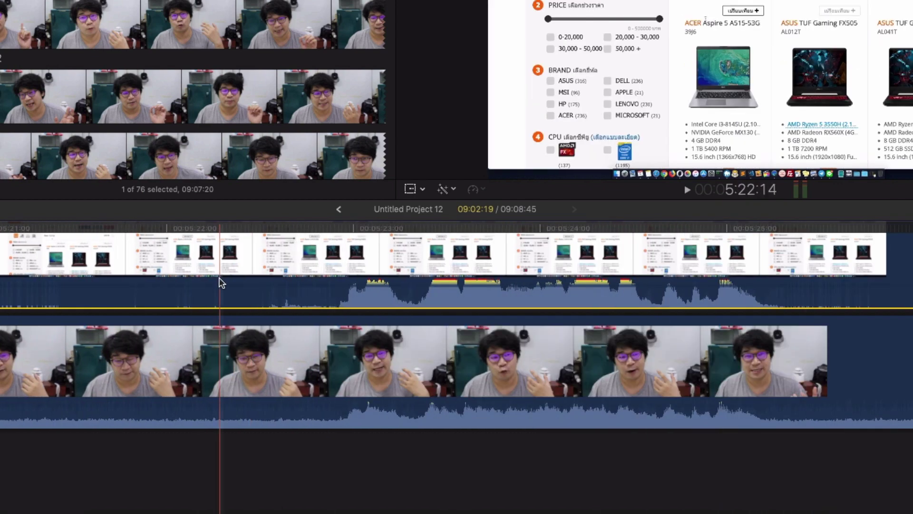
scroll(710, 307, right, 3)
scroll(709, 307, right, 3)
scroll(713, 302, right, 3)
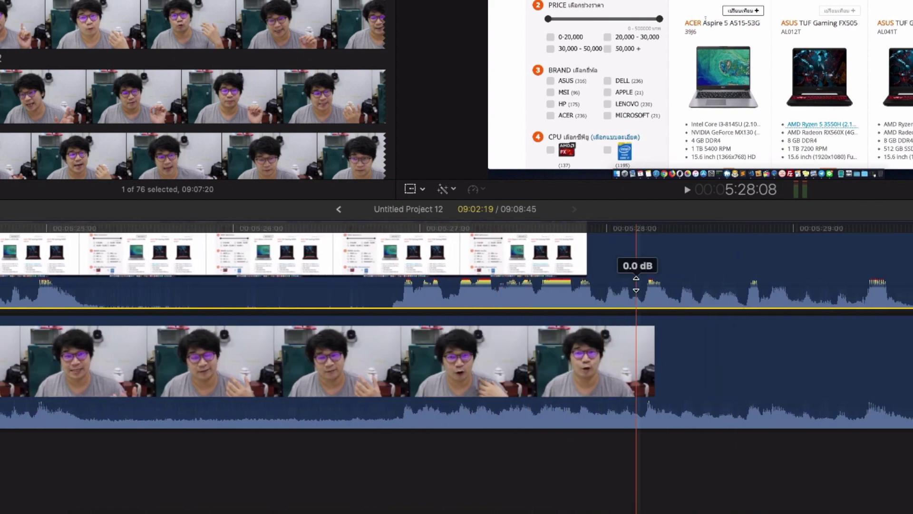
scroll(714, 303, right, 3)
scroll(716, 306, right, 3)
scroll(716, 305, right, 3)
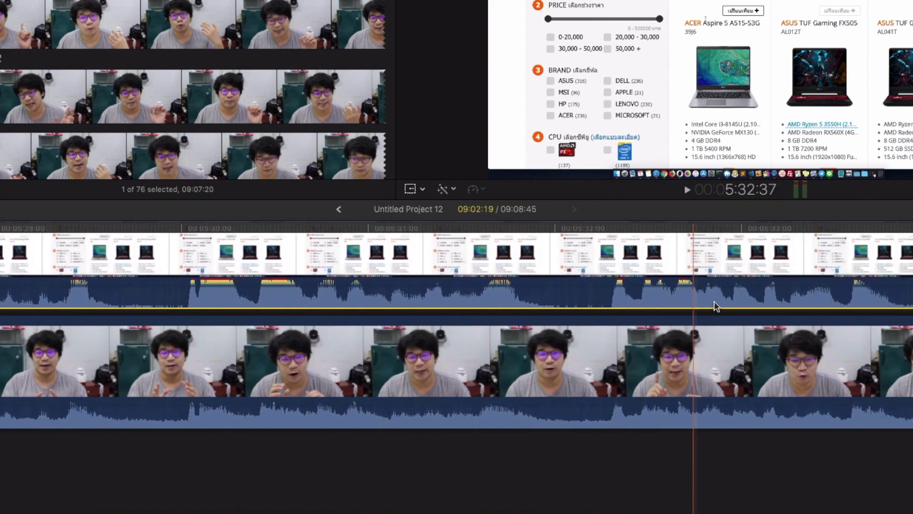
scroll(715, 304, right, 5)
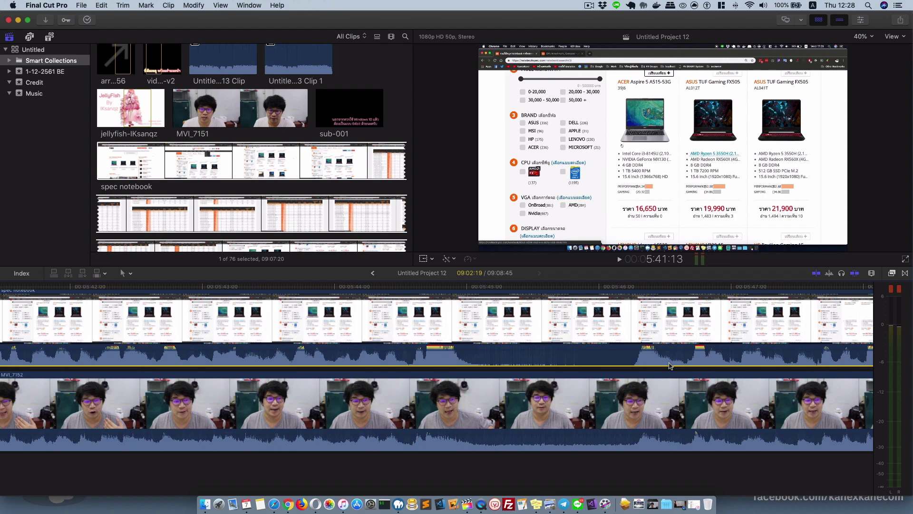